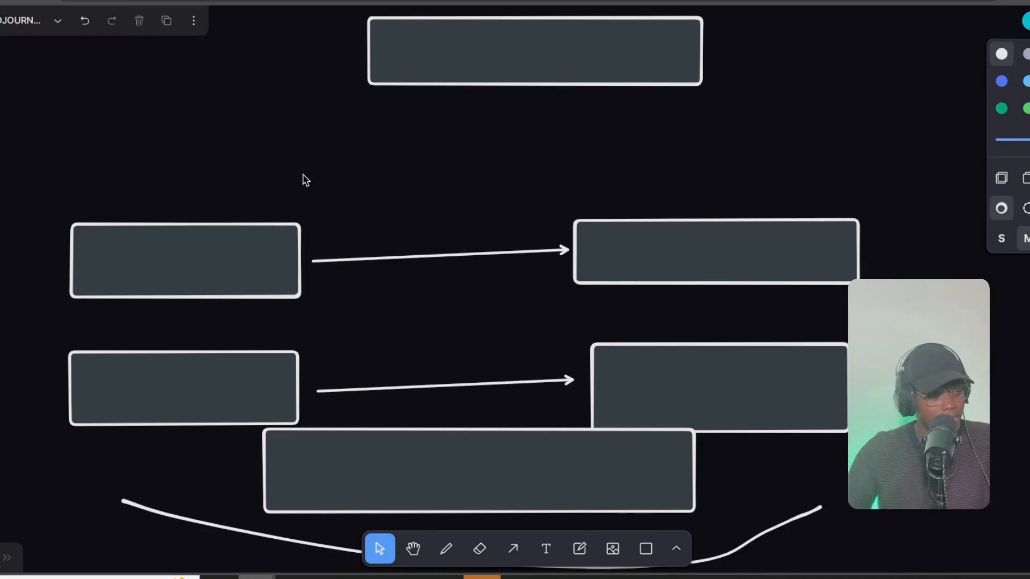
Delete the rectangles covering the CREF label and its Character Reference explanation, and enlarge the Character Reference text slightly
left_click(168, 287)
key("Delete")
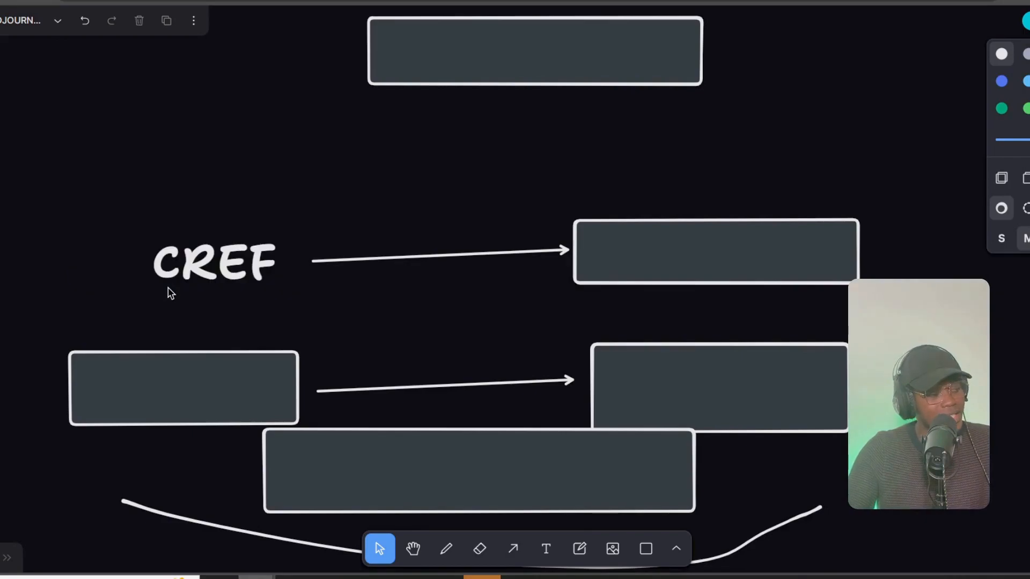
left_click(240, 268)
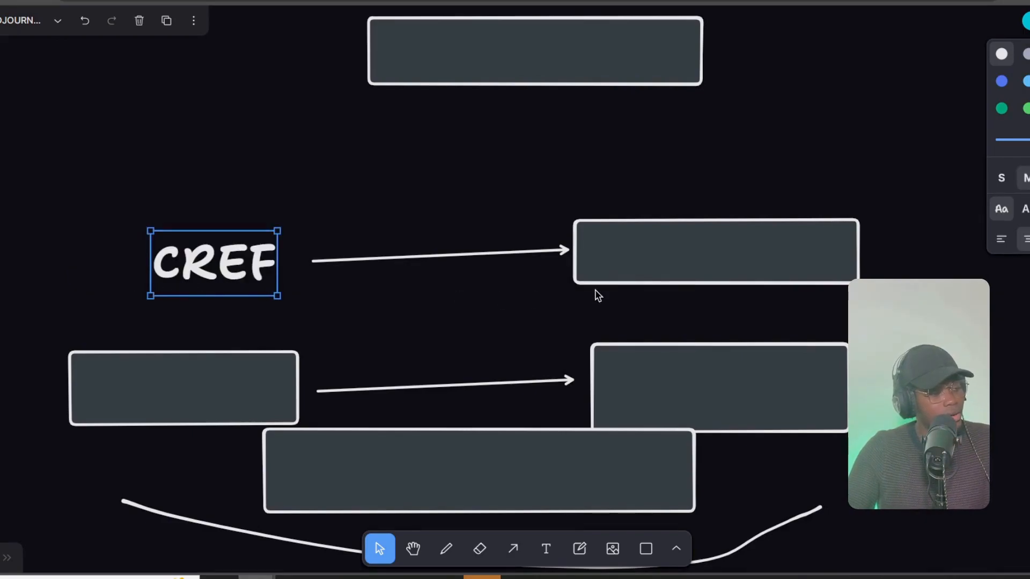
left_click(629, 272)
key("Delete")
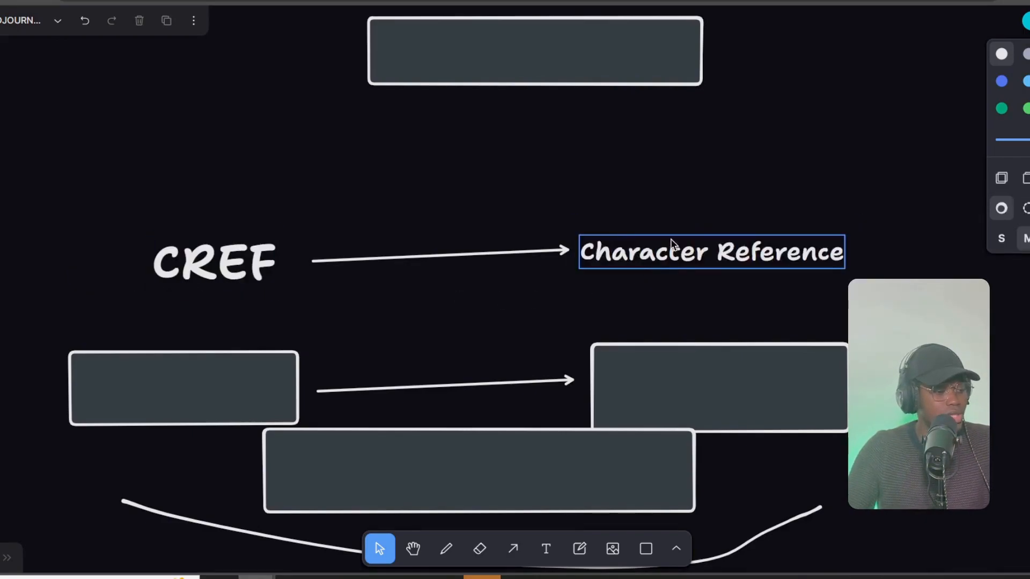
left_click(626, 252)
left_click_drag(852, 224, 883, 230)
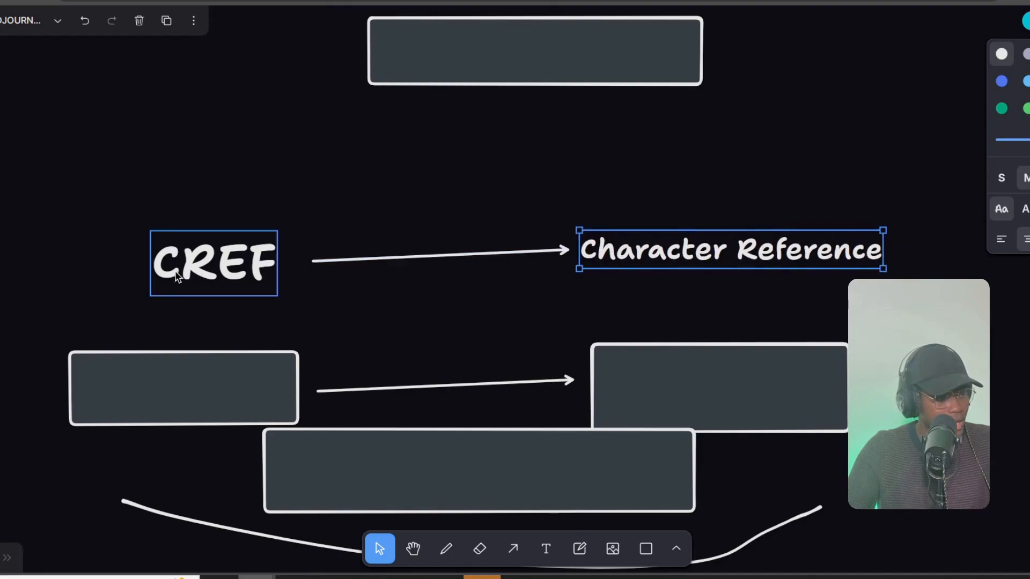
Delete the rectangles covering the CW label and its Character Weight (0-100) explanation
left_click(188, 377)
key("Delete")
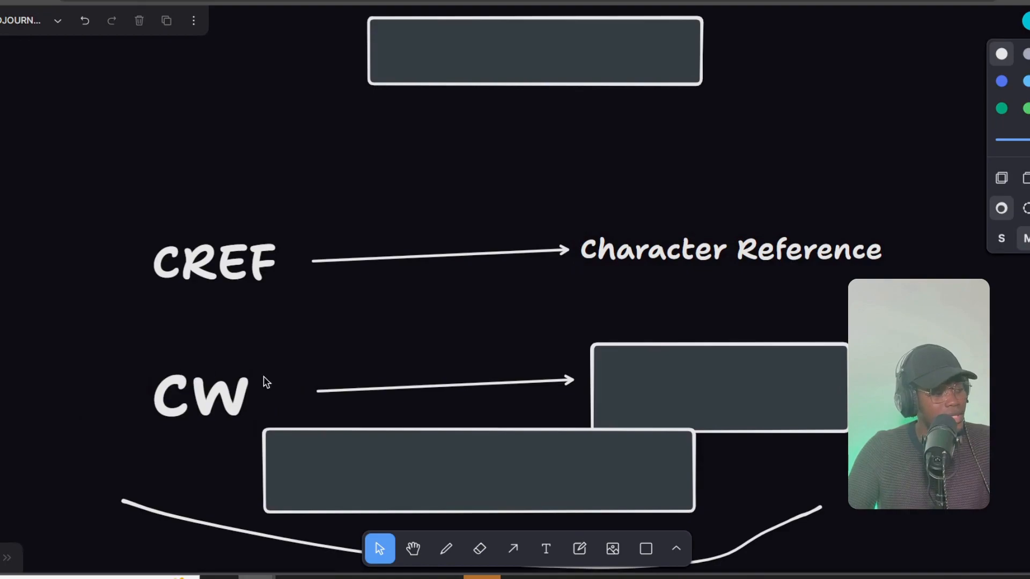
left_click(199, 399)
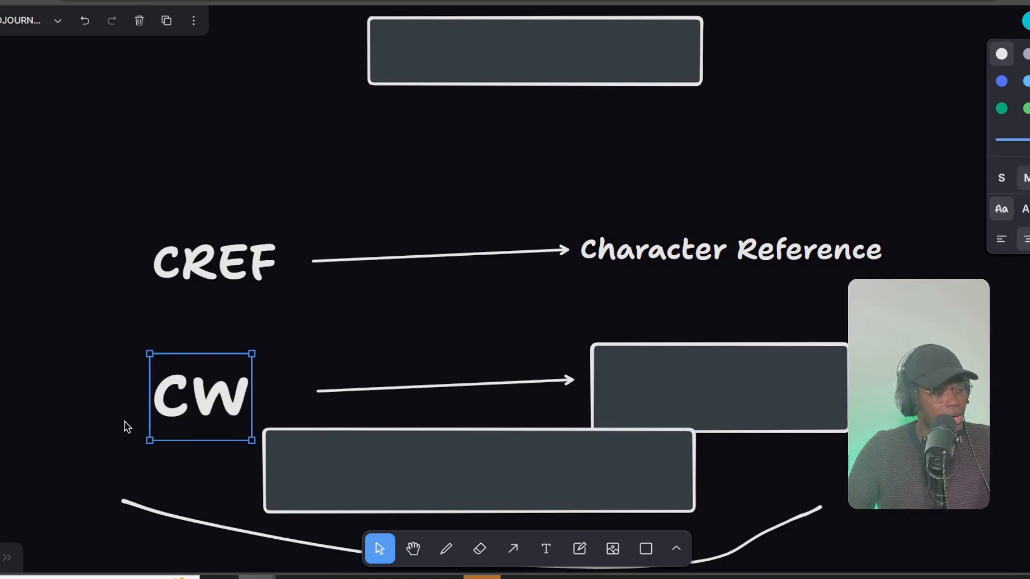
left_click(803, 415)
key("Delete")
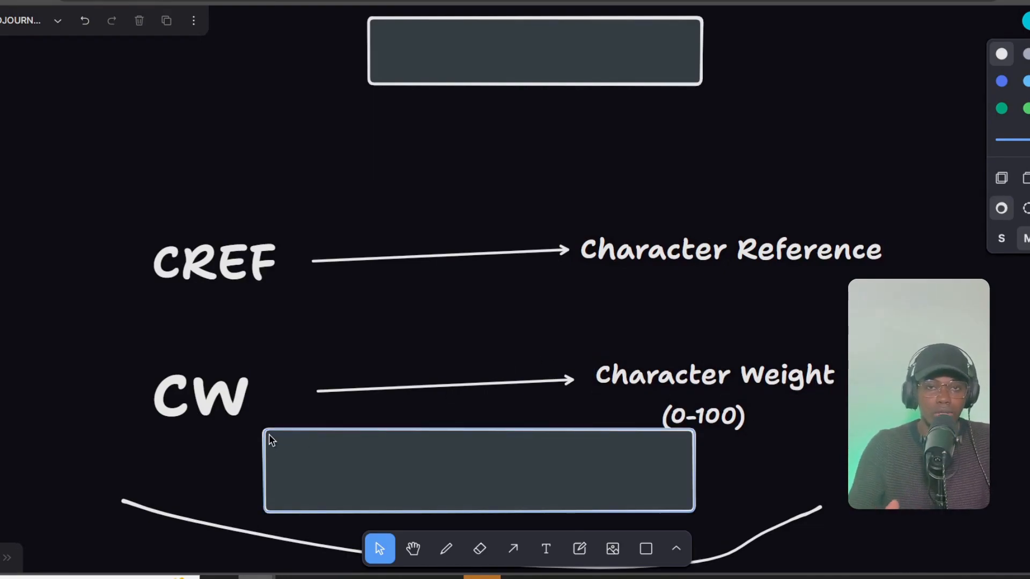
left_click(714, 421)
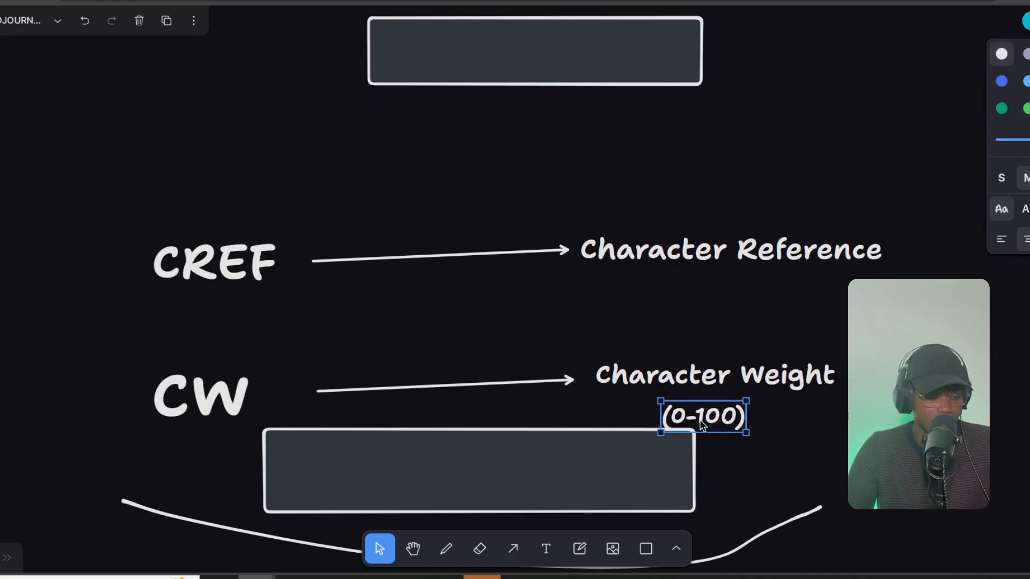
left_click(552, 216)
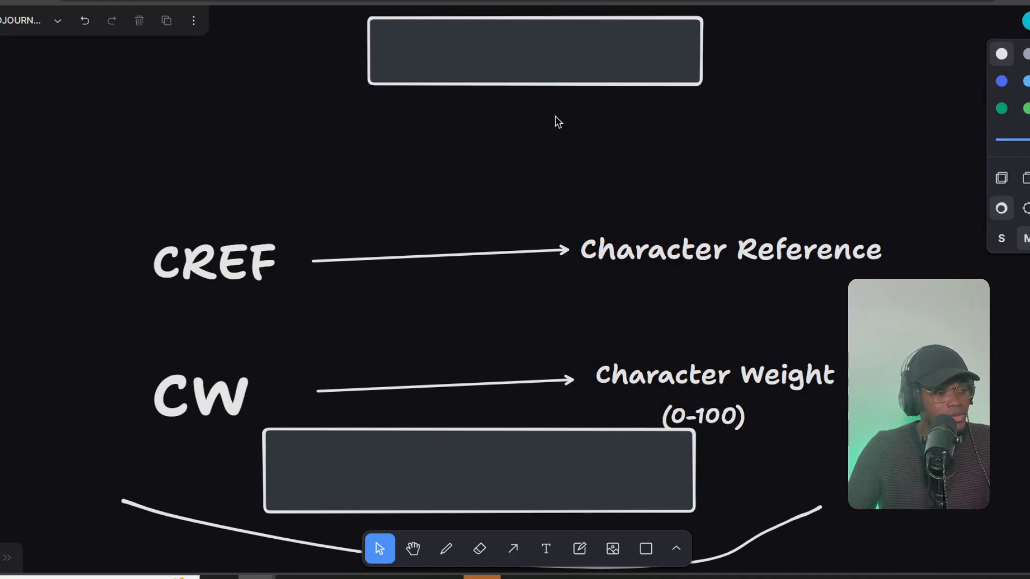
Delete the rectangle covering the prompt template above the CREF row, and enlarge and reposition the template text
left_click(552, 70)
scroll(616, 191, "up", 4)
key("Delete")
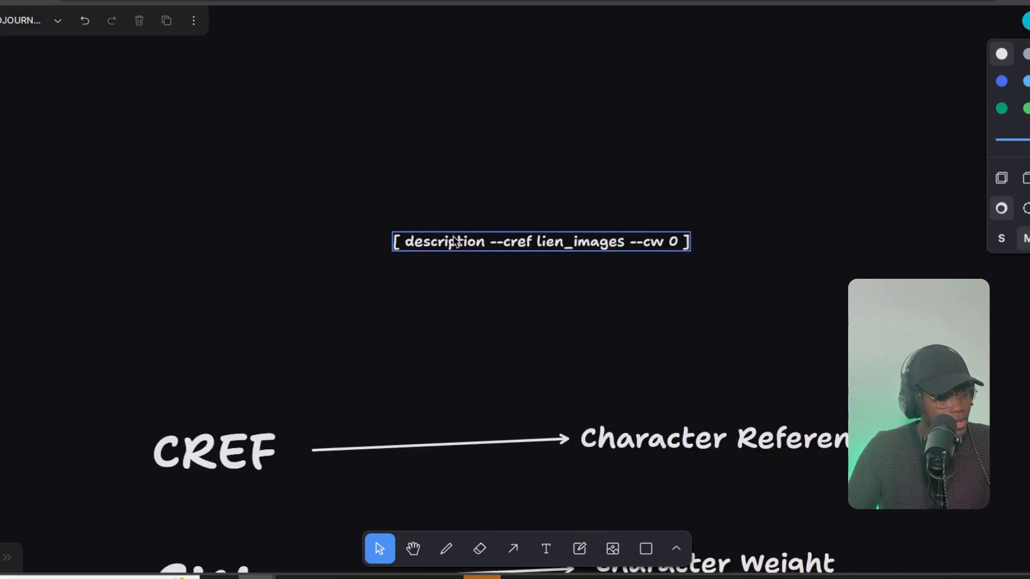
left_click(453, 241)
mouse_move(691, 230)
left_mouse_down()
mouse_move(703, 213)
mouse_move(691, 219)
left_mouse_up()
left_click_drag(600, 244, 534, 243)
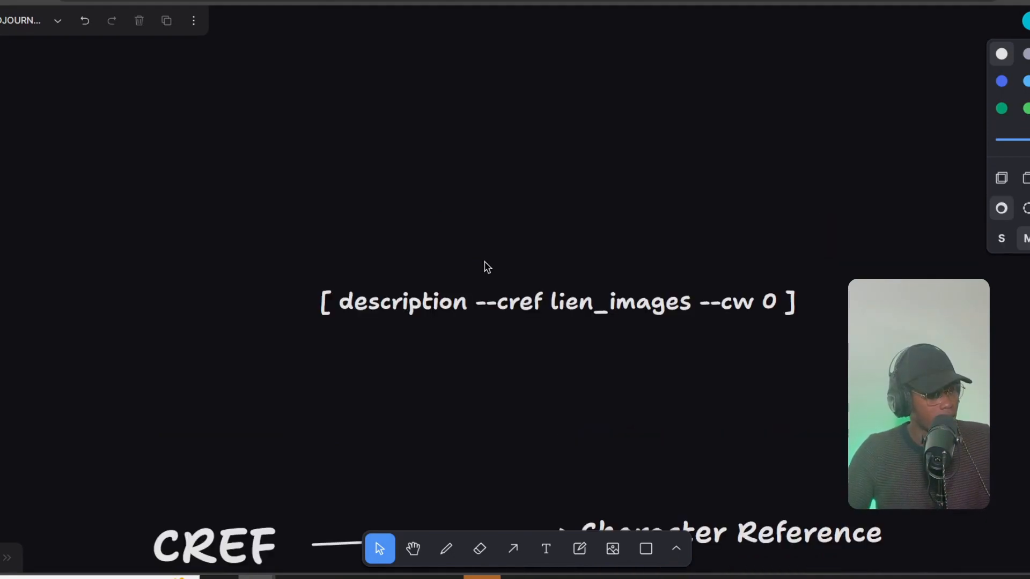
Shift the prompt template text slightly and select the remaining covering rectangle below the CW row
left_click(476, 305)
left_click(479, 344)
left_click(496, 307)
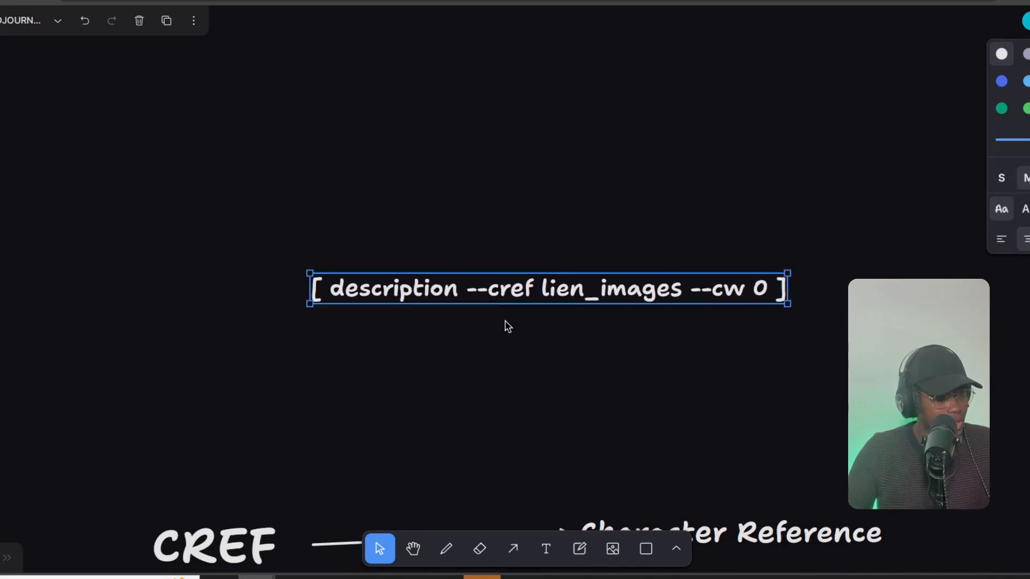
scroll(505, 324, "down", 5)
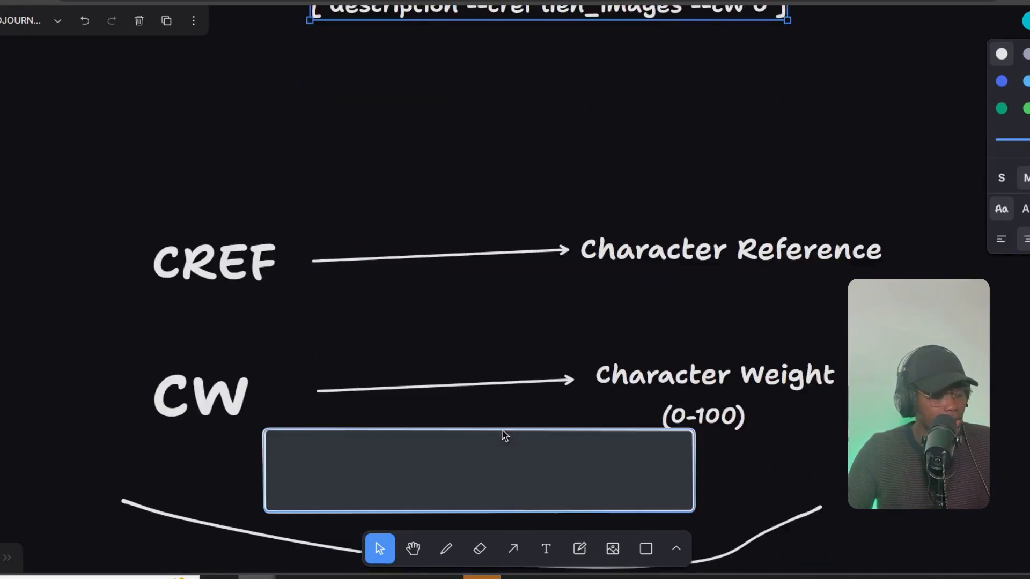
left_click(444, 459)
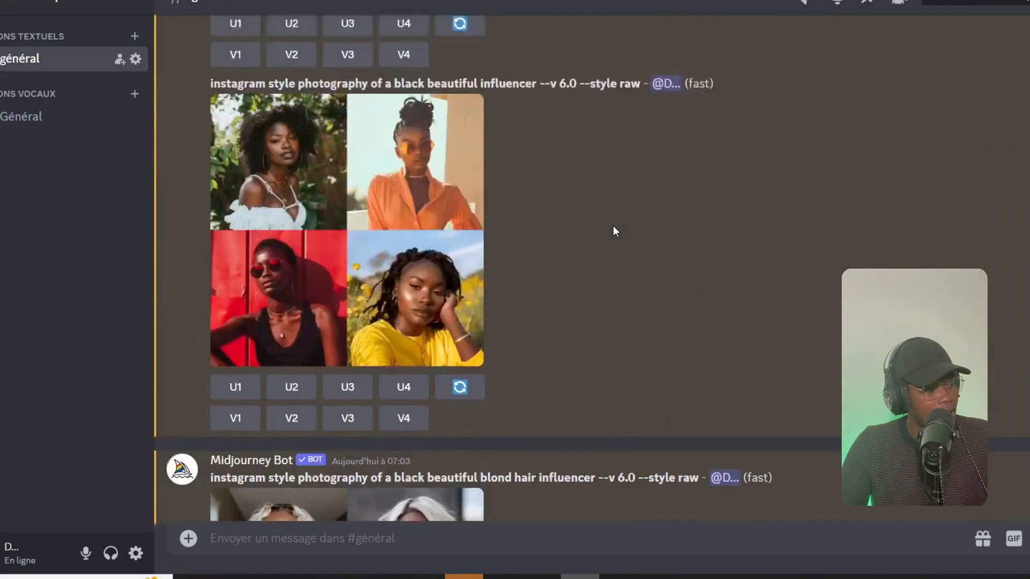
In Discord, copy "instagram style photography of a black beautiful blond hair influencer" from the latest Midjourney Bot message, without its parameters
scroll(612, 225, "up", 16)
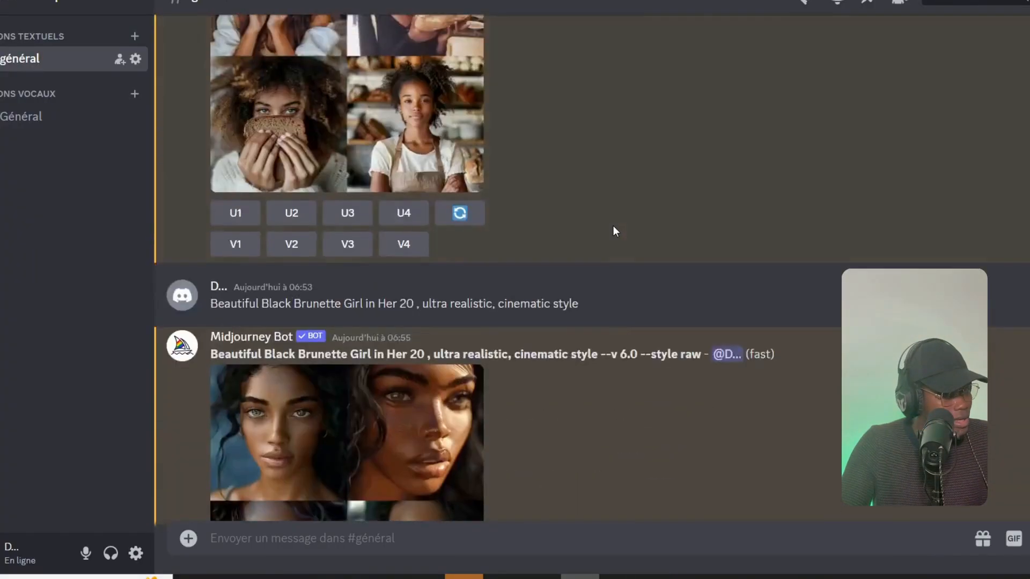
scroll(612, 225, "down", 20)
scroll(613, 226, "up", 7)
scroll(614, 227, "up", 3)
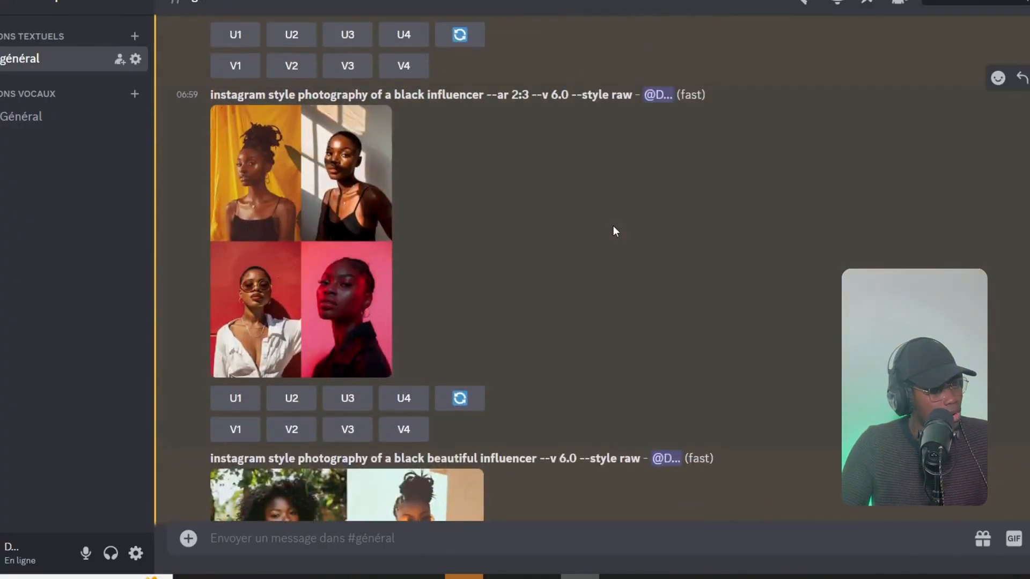
scroll(613, 225, "down", 13)
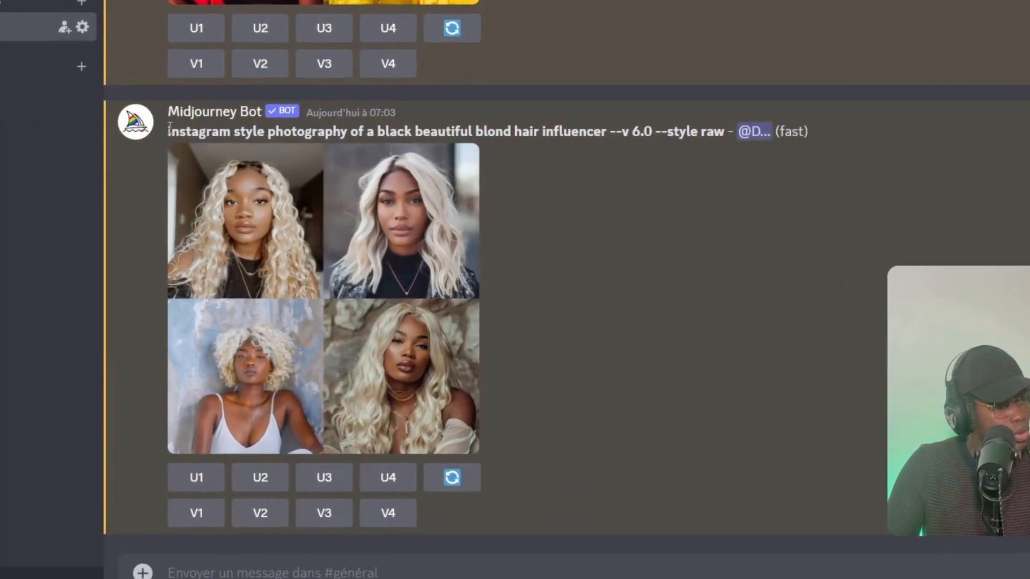
left_click_drag(209, 150, 607, 135)
key("ctrl+c")
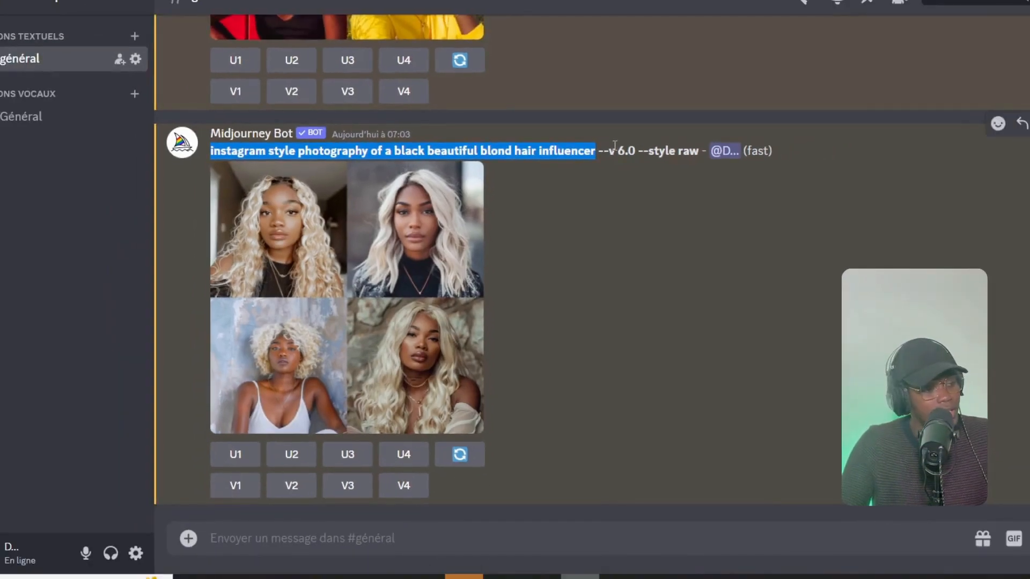
Submit an /imagine prompt with the copied influencer description followed by ", full body"
left_click(397, 546)
type("/iam")
key("BackSpace")
key("BackSpace")
type("ma")
key("Tab")
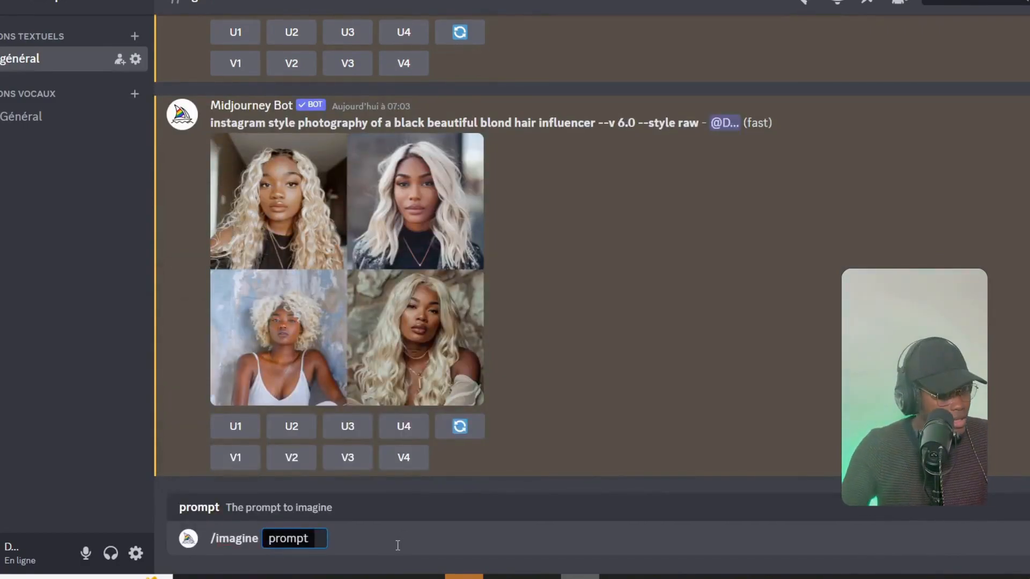
key("ctrl+v")
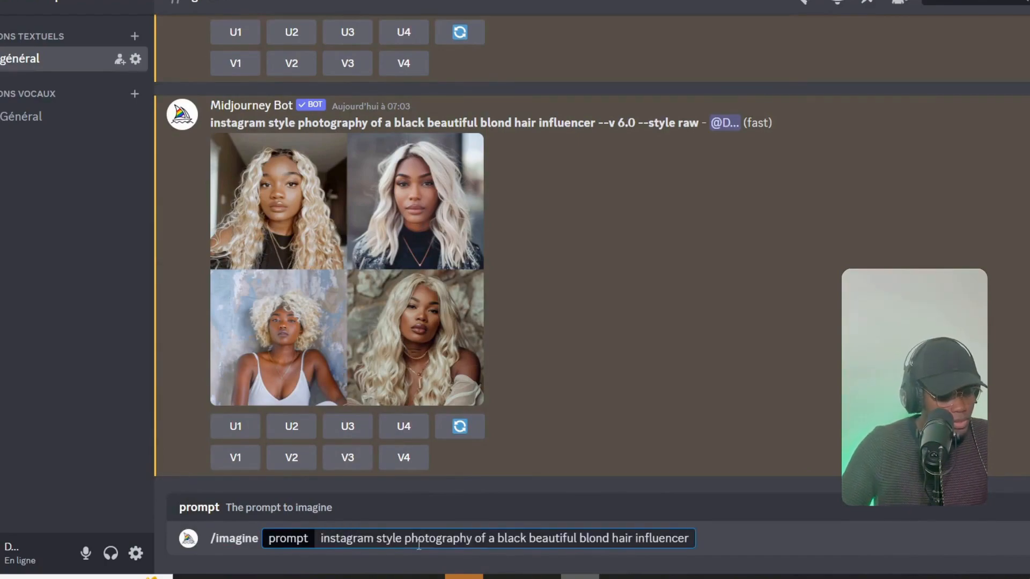
type(", full body n")
key("BackSpace")
key("Return")
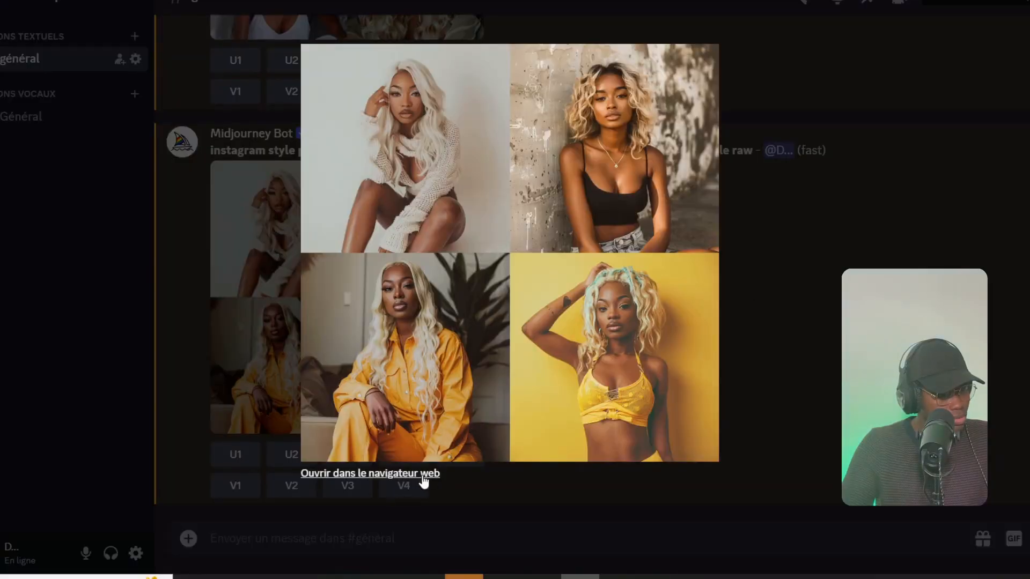
Open the generated full body image grid in the web browser at full size and examine the faces and details
left_click(423, 477)
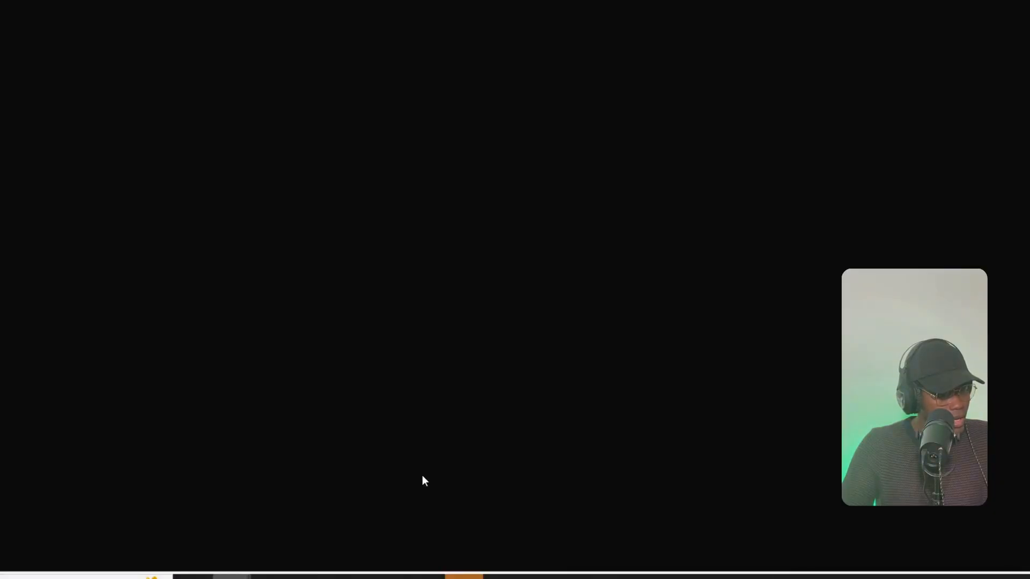
left_click(420, 297)
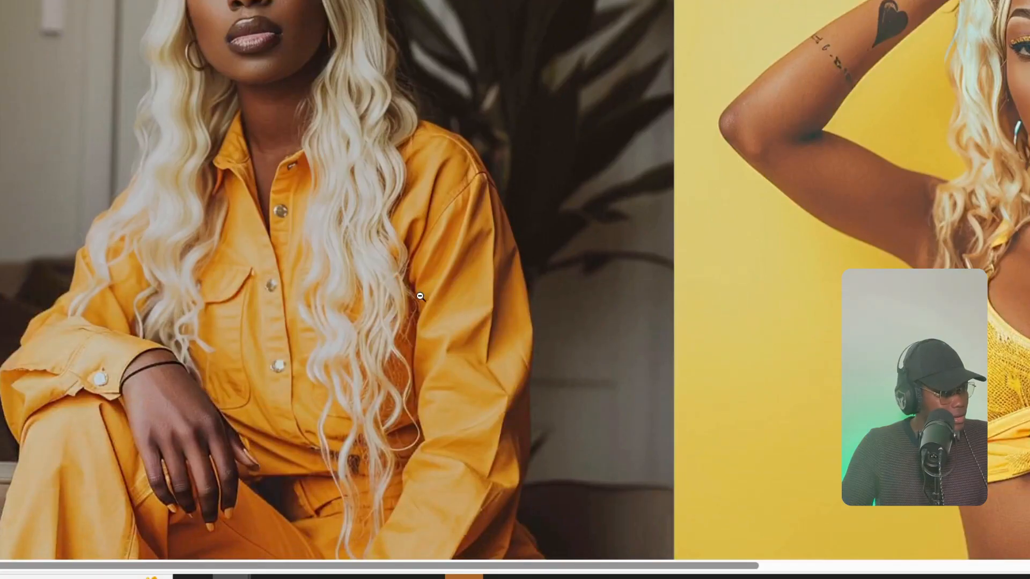
scroll(420, 297, "down", 2)
scroll(420, 297, "up", 7)
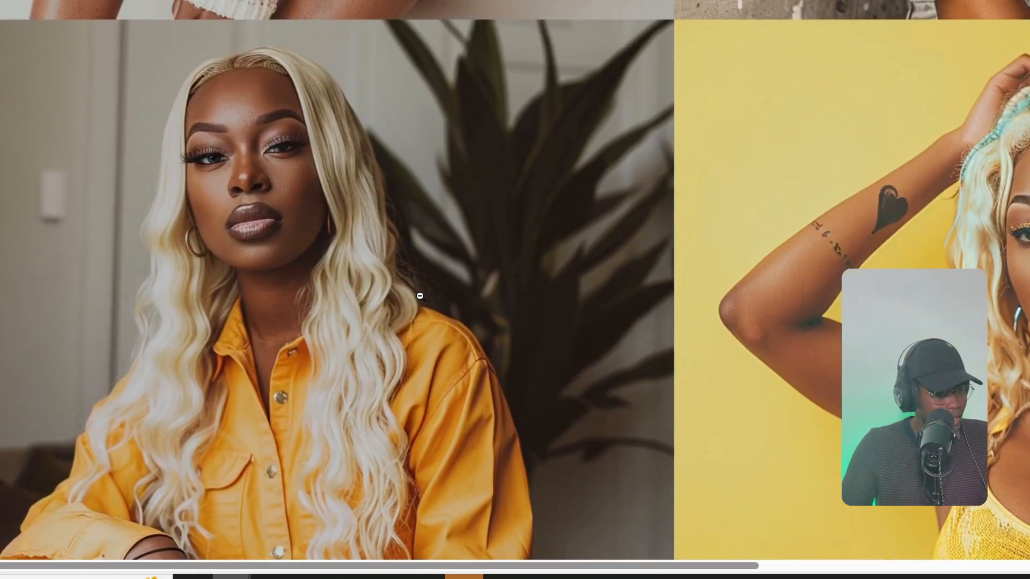
scroll(420, 296, "up", 2)
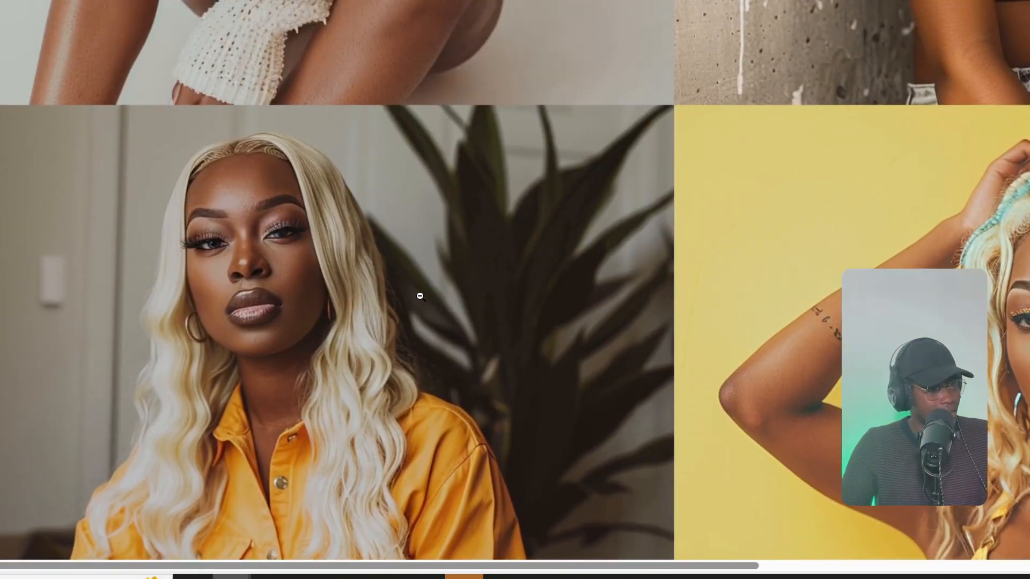
scroll(420, 296, "up", 12)
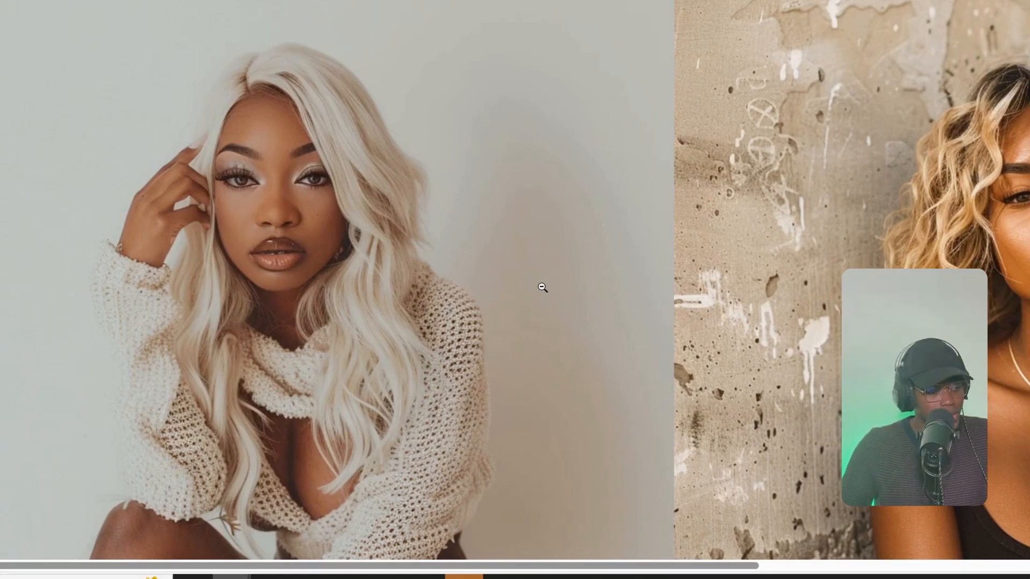
scroll(542, 288, "down", 10)
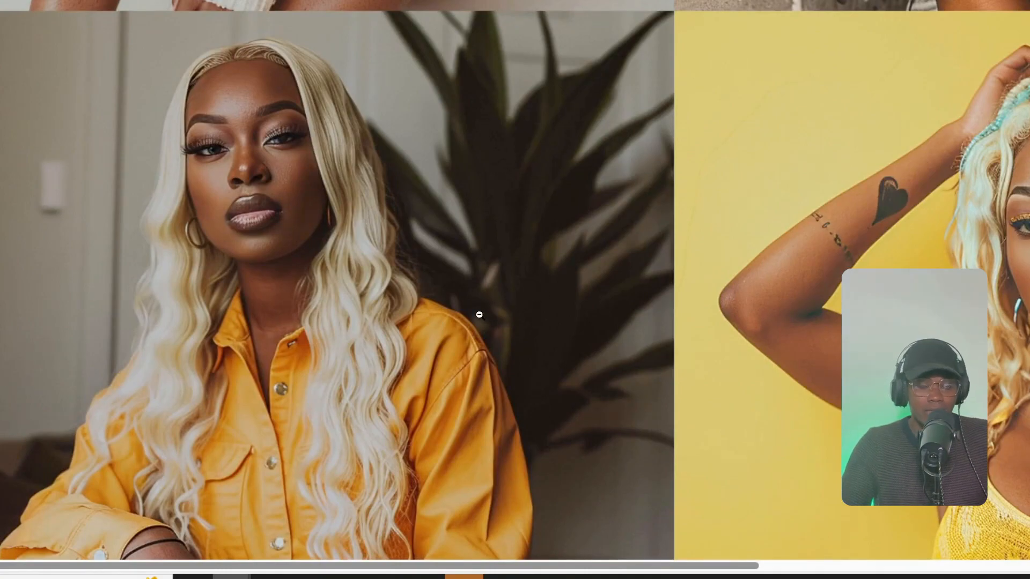
scroll(479, 314, "down", 2)
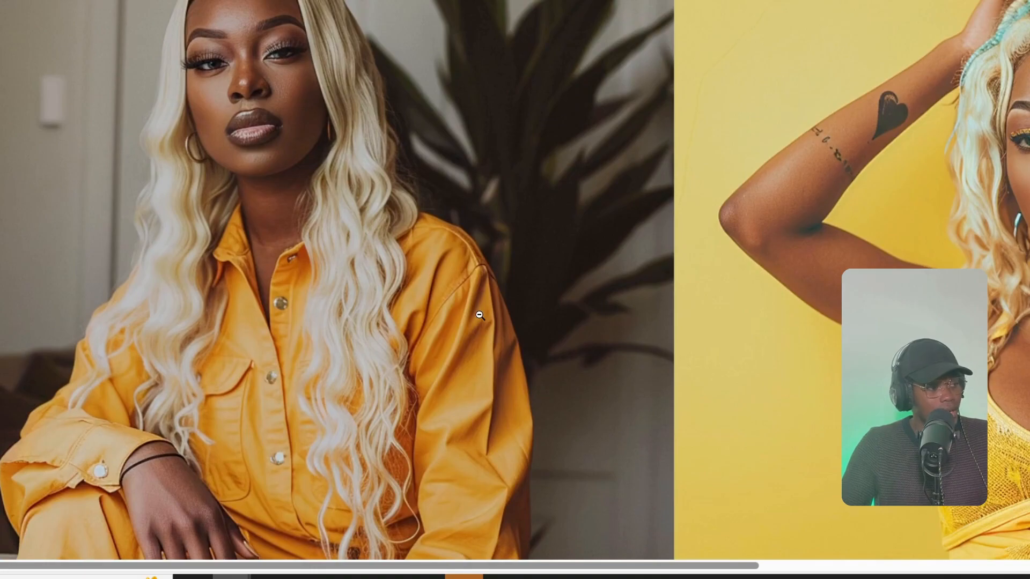
scroll(480, 315, "up", 2)
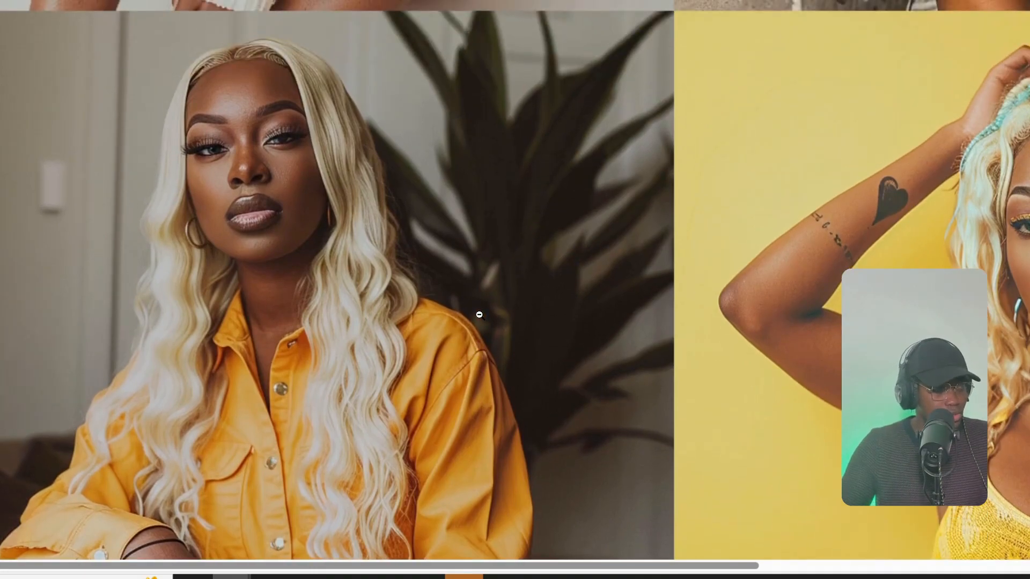
scroll(480, 316, "down", 2)
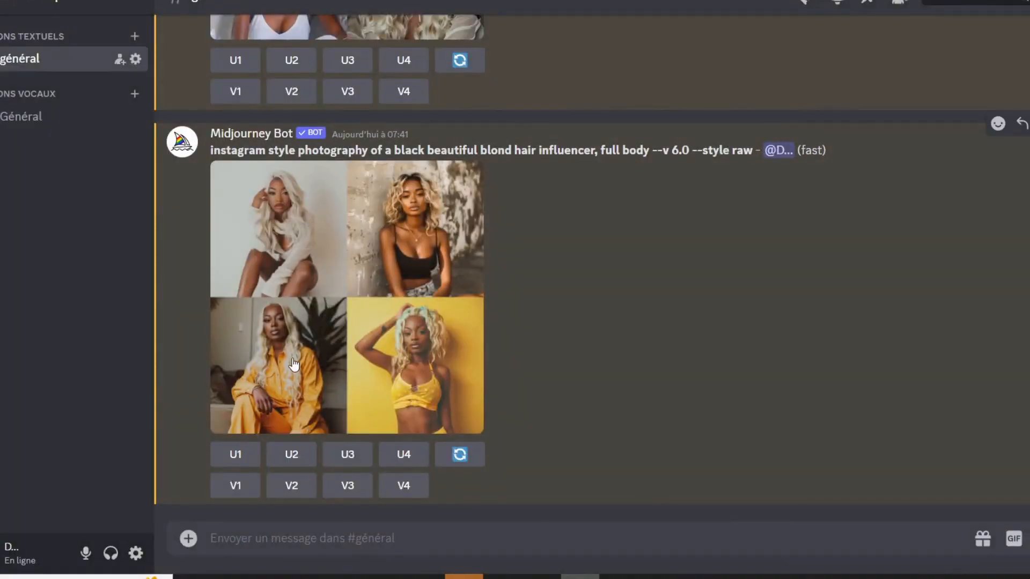
Upscale the third image of the full body grid, the woman in the orange outfit, and preview the result enlarged
left_click(259, 342)
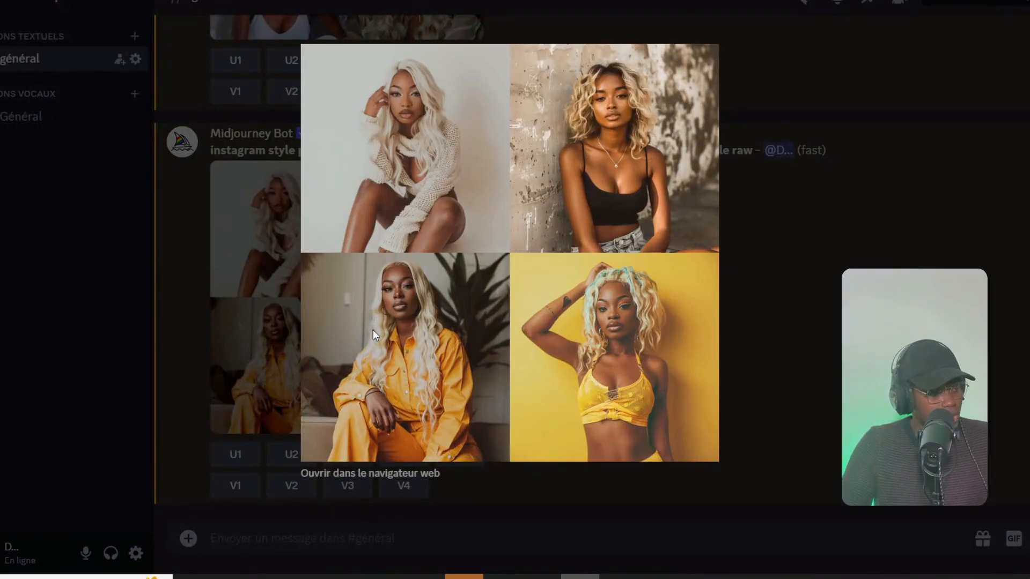
left_click(752, 304)
left_click(348, 454)
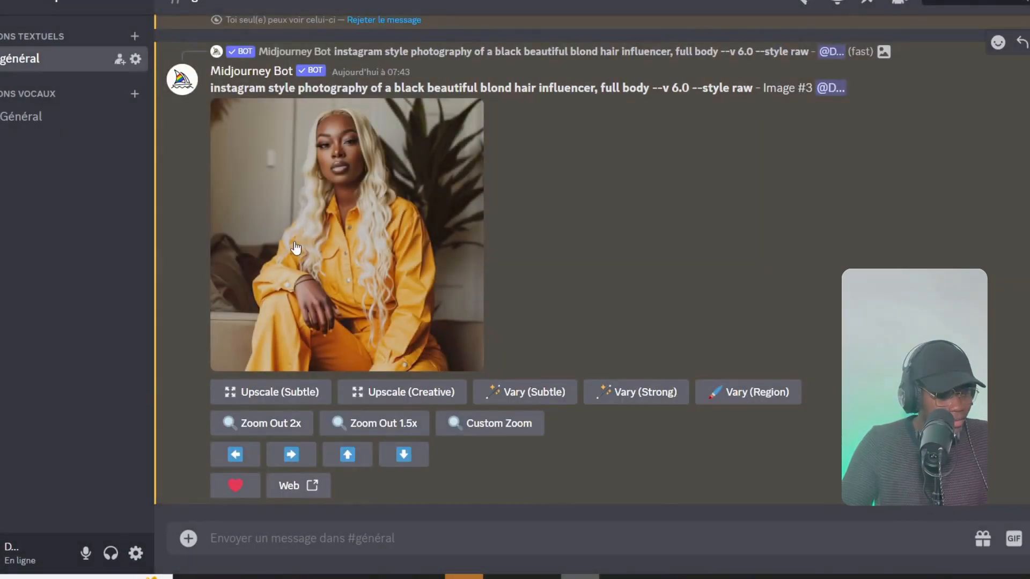
left_click(403, 254)
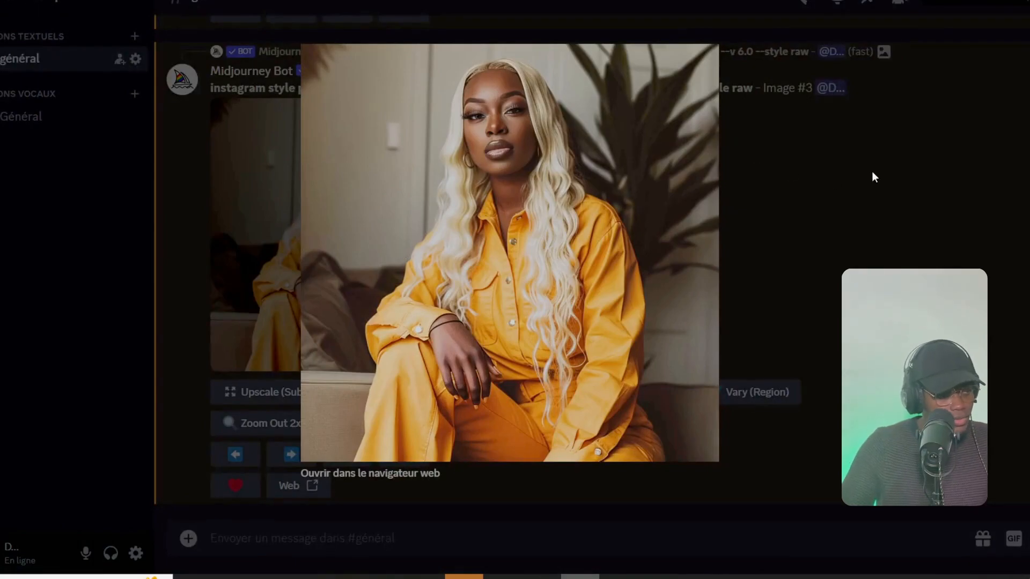
left_click(875, 176)
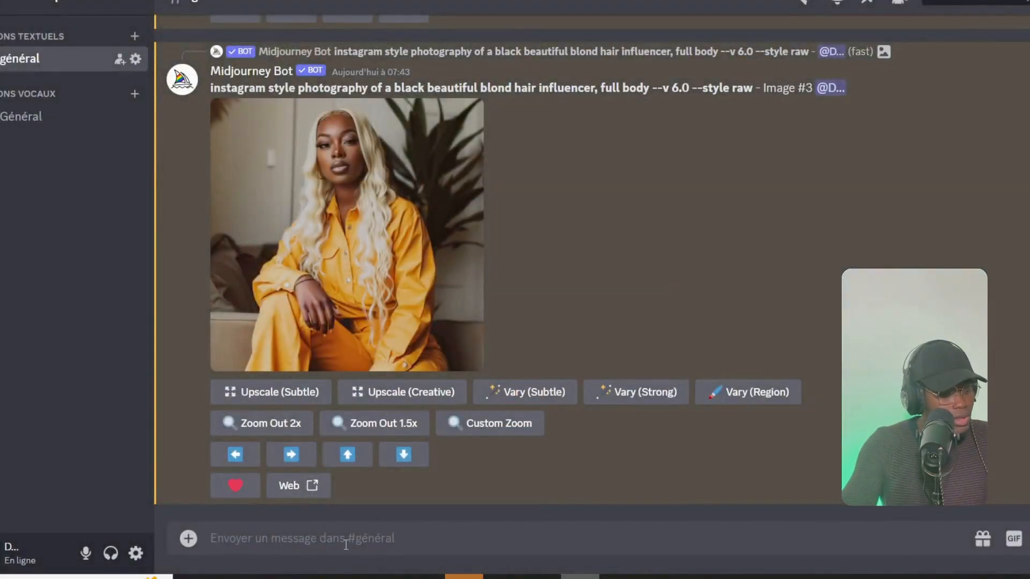
Write an /imagine prompt for a full-body 35mm fashion photo of a woman in jungle camouflage inspired light clothes in the down-pouring amazon rainforest, ending with --cref
type("/imagine")
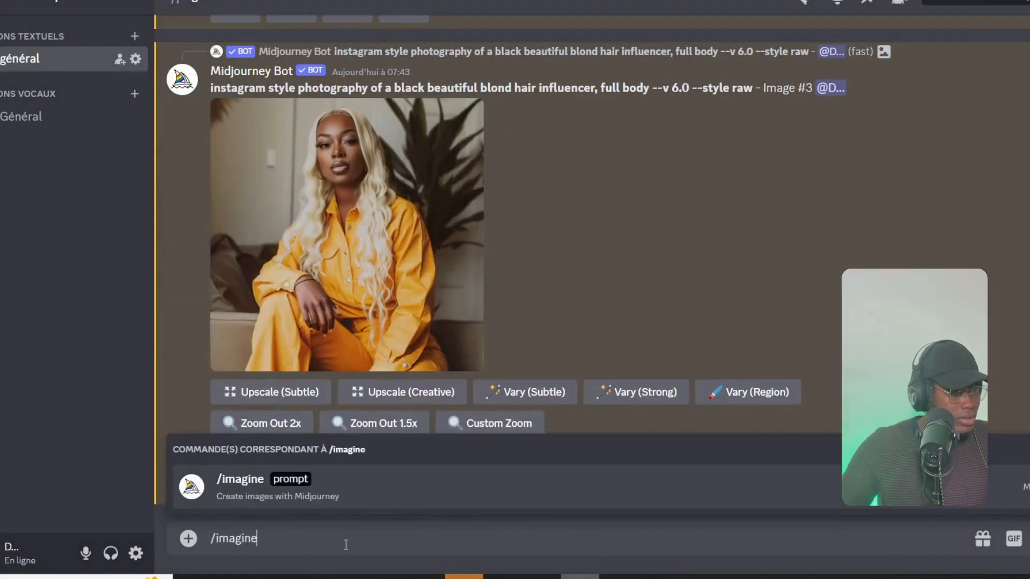
key("Tab")
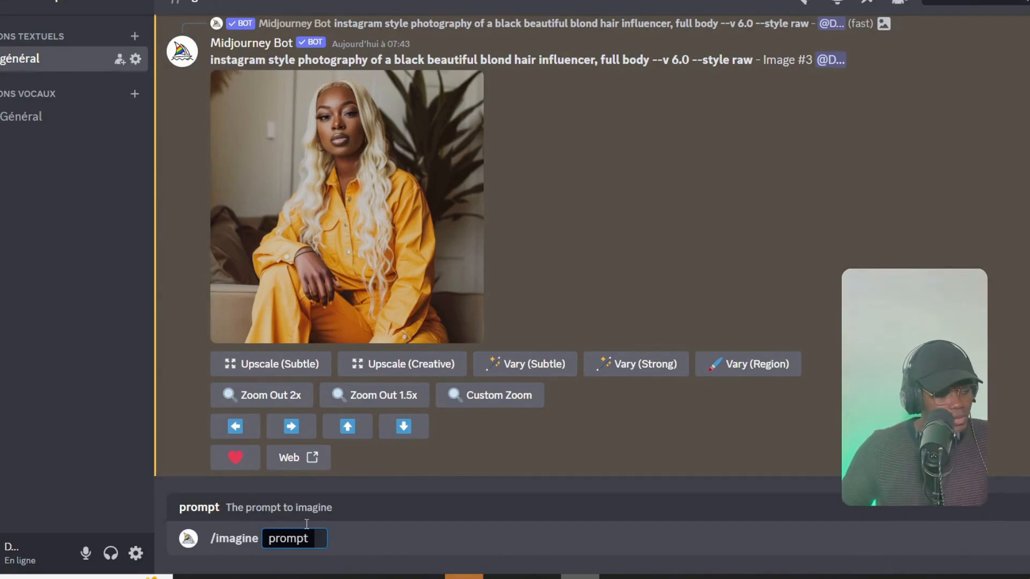
type("full-body fashion photo capturing a gorgeous woman posing in jungle camouflage inspired light clothes, in the amazon rainforest, down-pouring conditions. Shot on 35mm analog camera")
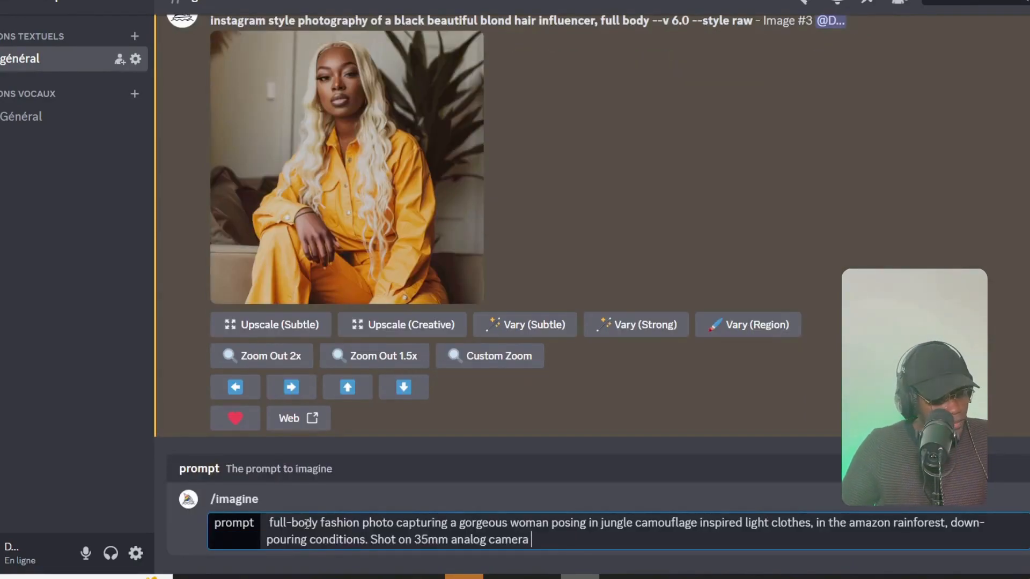
type("--")
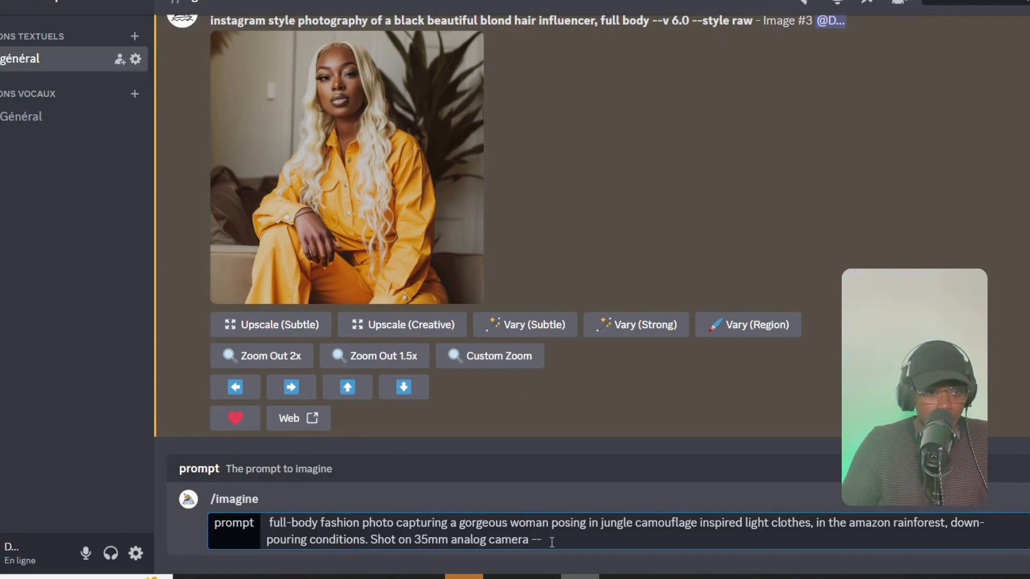
type("cref")
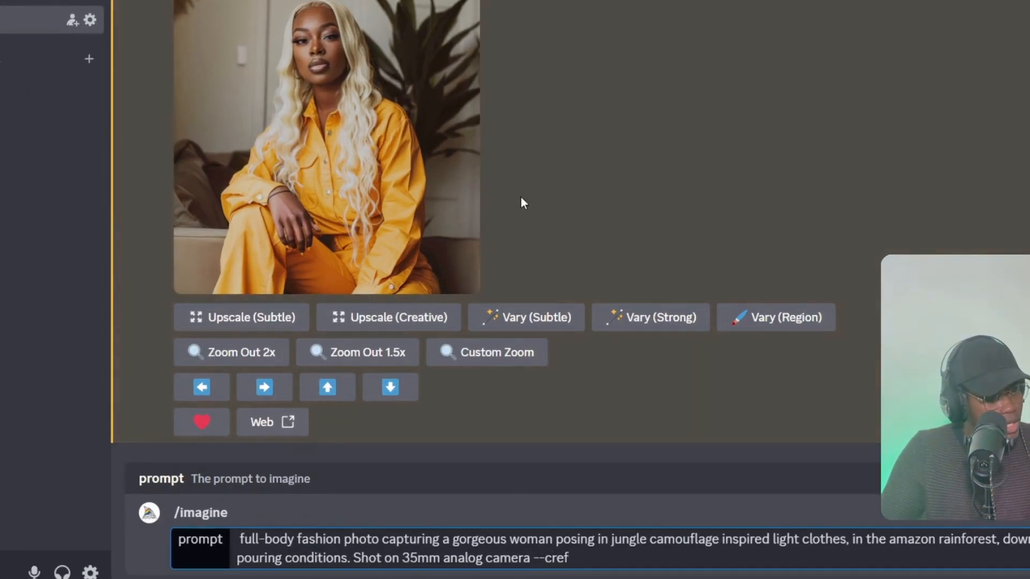
Copy the link of the upscaled orange-outfit image and paste it after --cref in the prompt
right_click(398, 113)
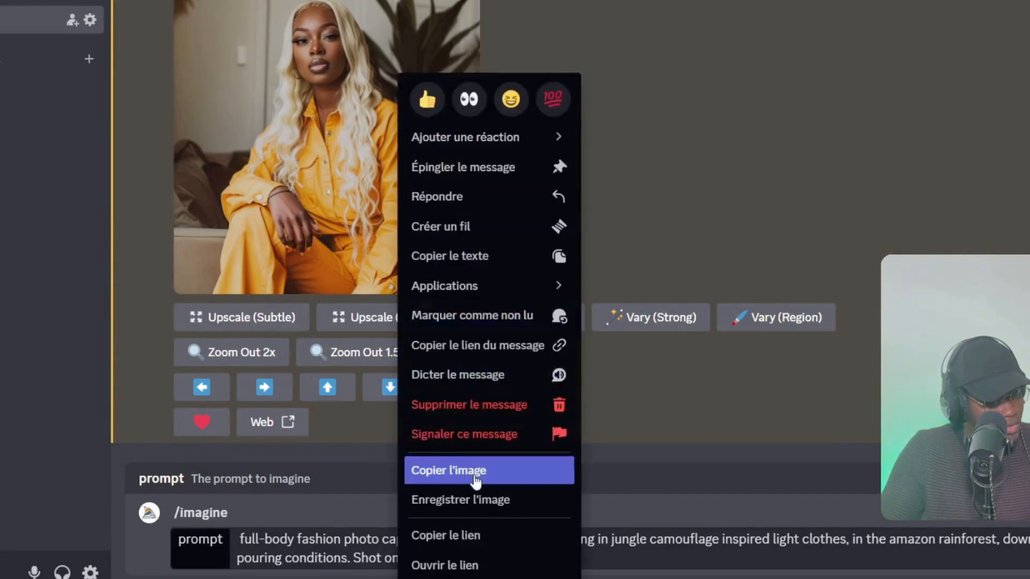
left_click(476, 536)
left_click(601, 566)
key("ctrl+v")
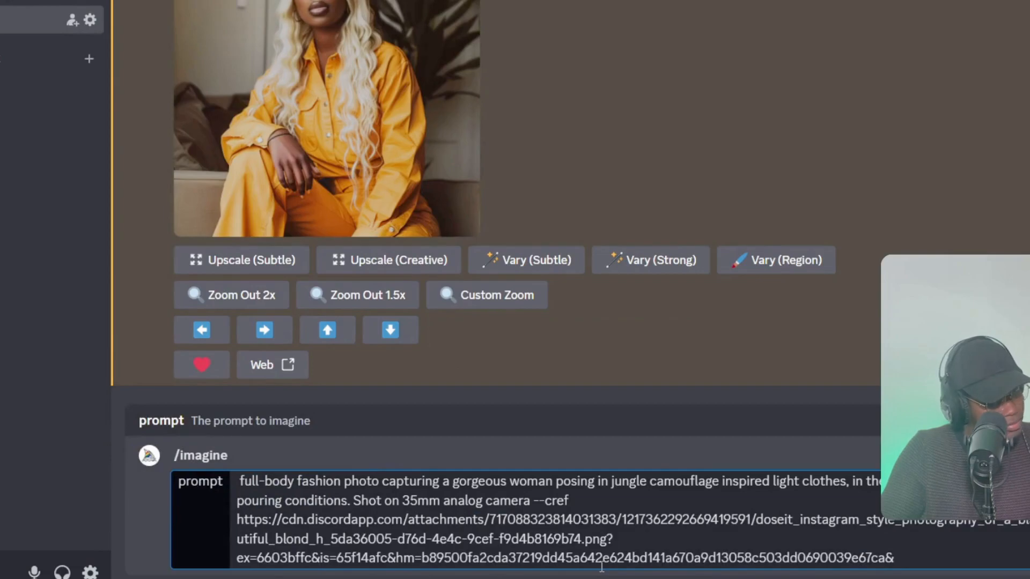
Delete the pasted link and insert the orange-outfit image's link again straight from the image itself
left_click_drag(908, 559, 236, 519)
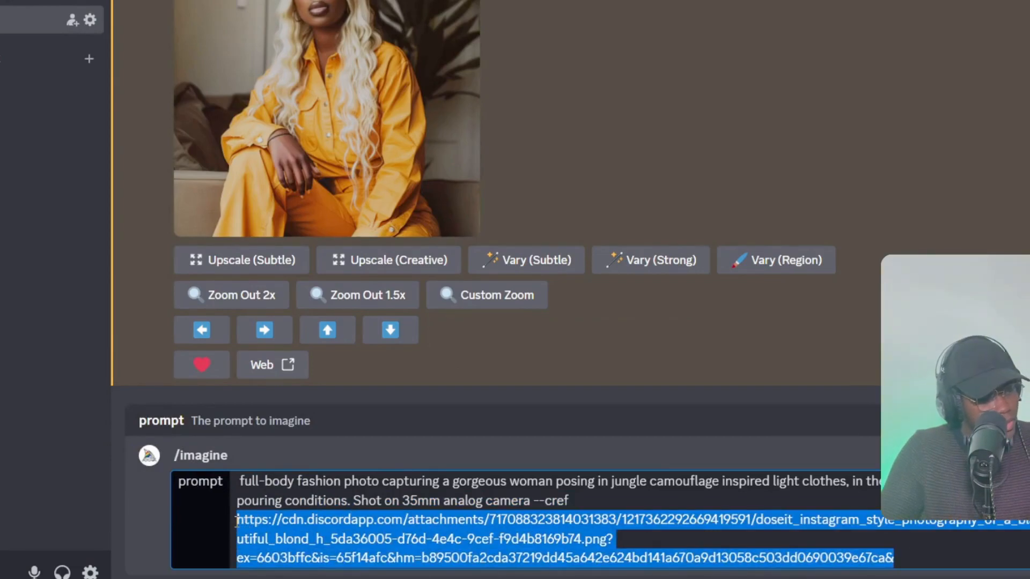
key("BackSpace")
left_click_drag(311, 145, 424, 252)
left_click_drag(367, 145, 603, 552)
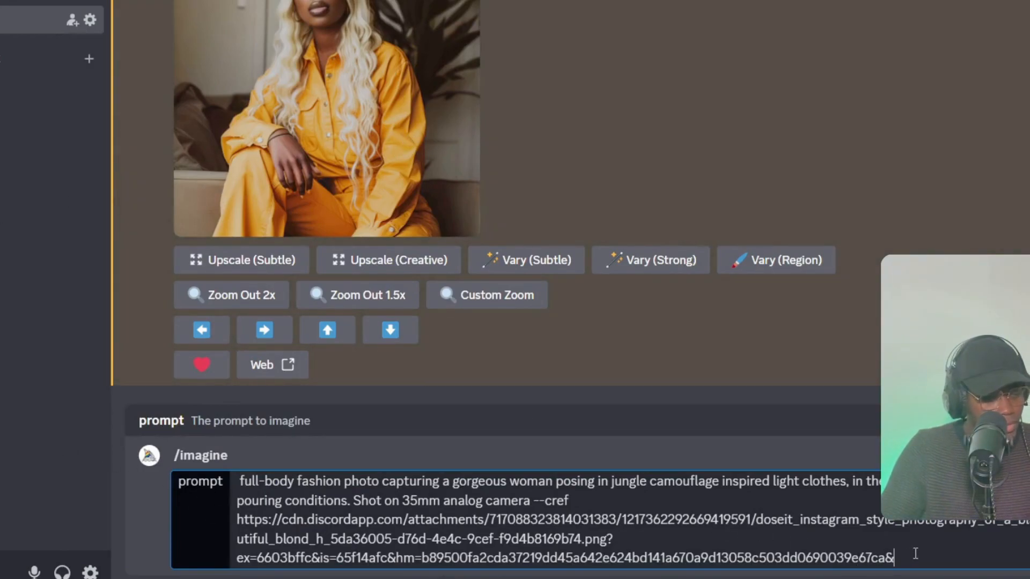
Add the character weight parameter --cw 0 after the reference link and submit the prompt
type("--")
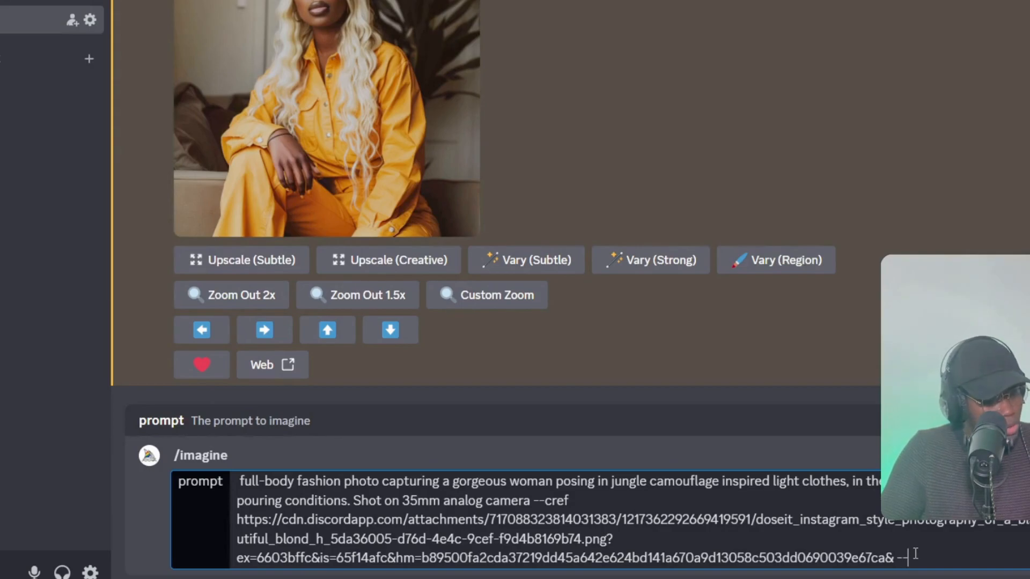
type("cw")
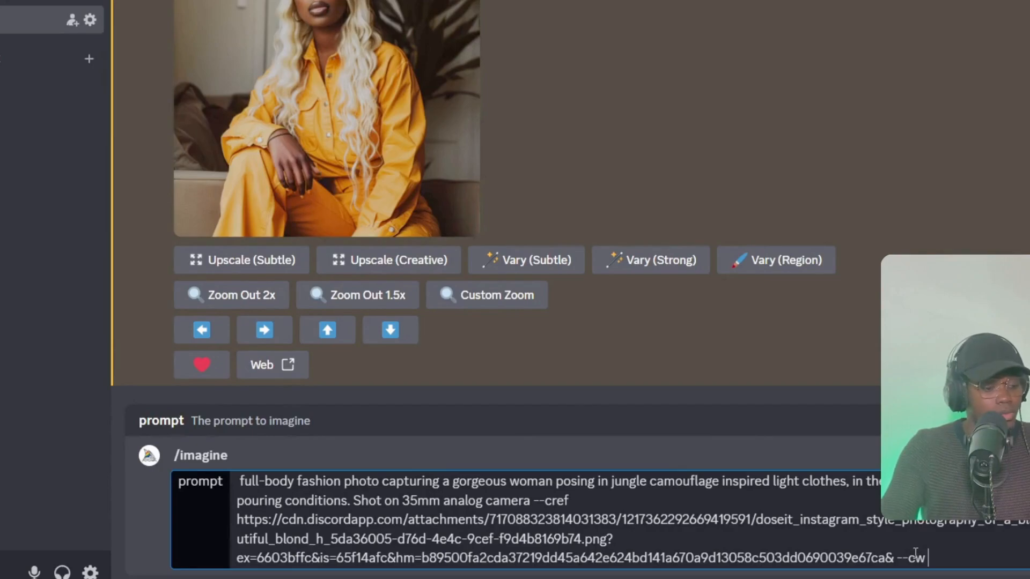
type(" 0")
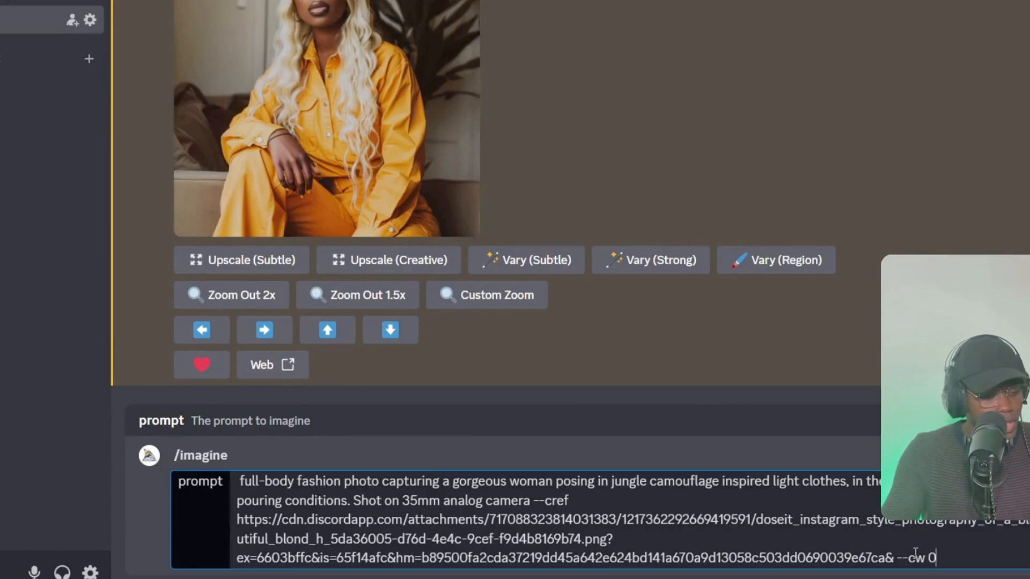
key("Return")
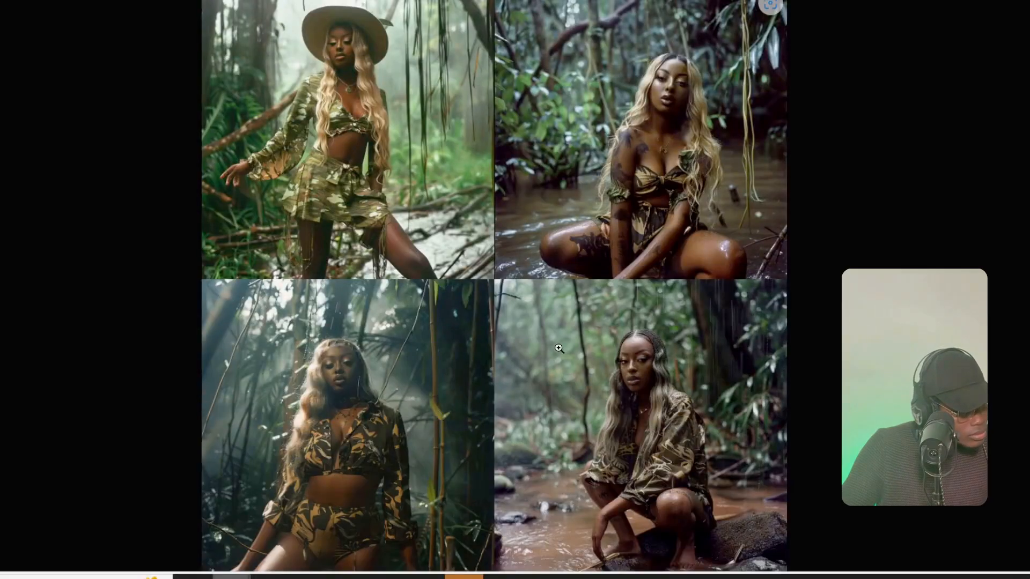
Examine the four jungle images generated with --cw 0 at full size, comparing faces, hair and clothes
left_click(579, 321)
scroll(579, 321, "up", 7)
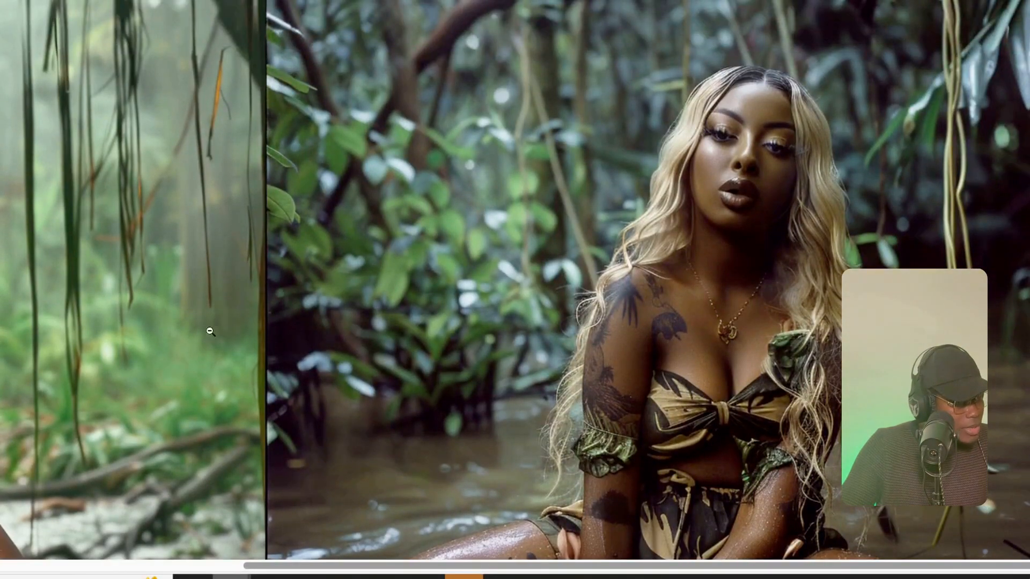
left_click_drag(256, 566, 1, 562)
scroll(358, 355, "up", 1)
scroll(358, 356, "down", 6)
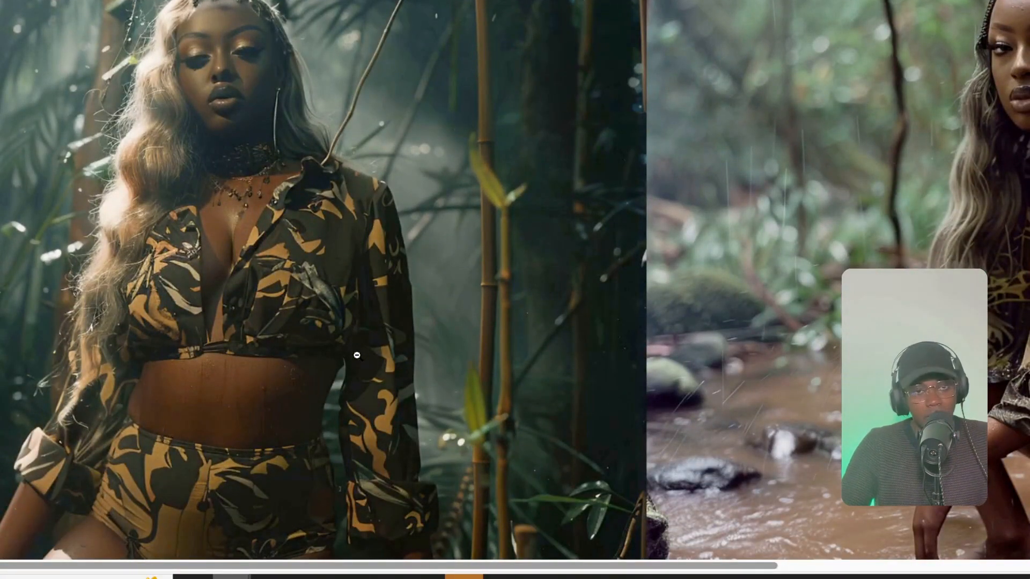
scroll(358, 354, "down", 1)
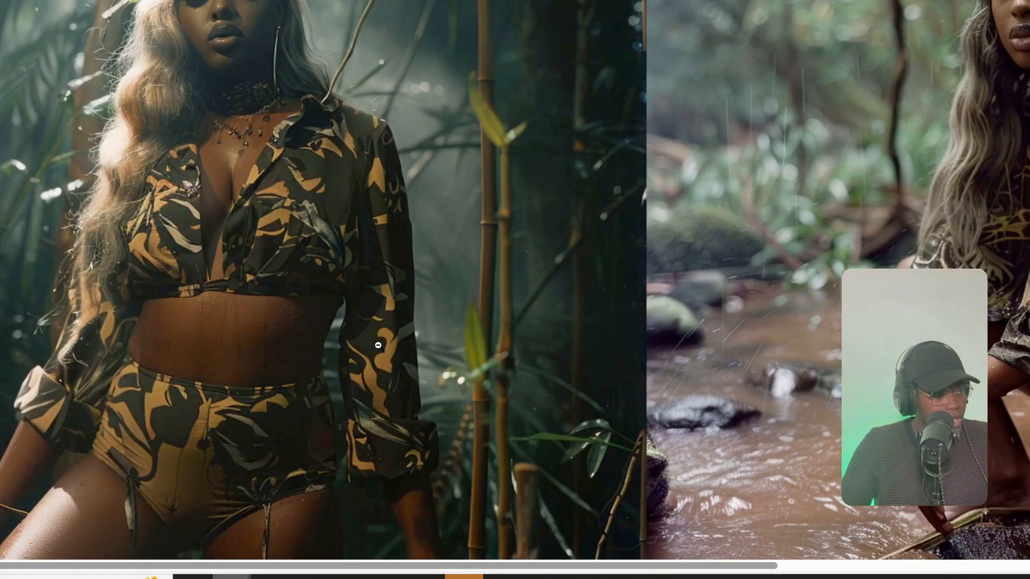
scroll(378, 345, "up", 4)
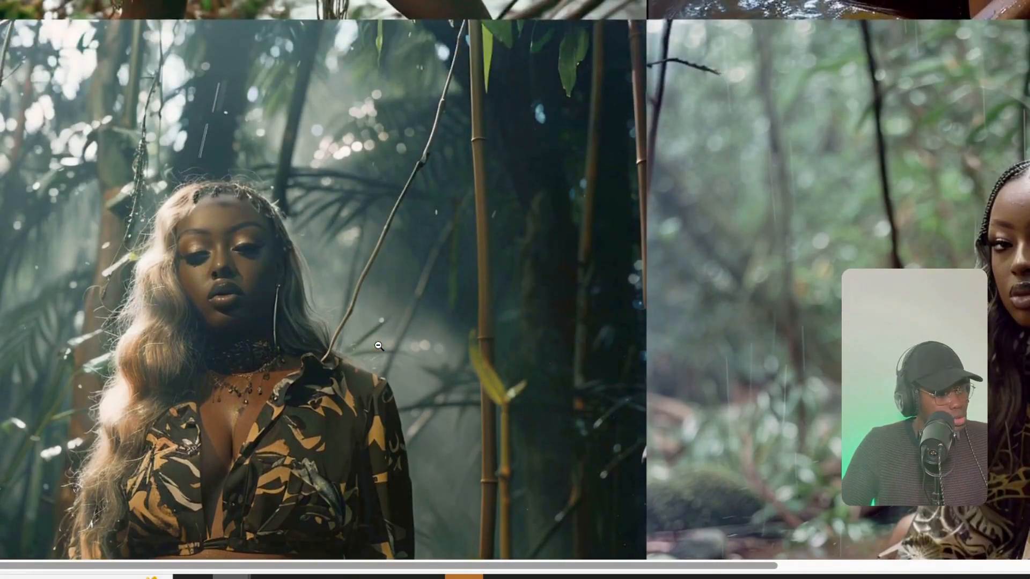
scroll(379, 345, "down", 1)
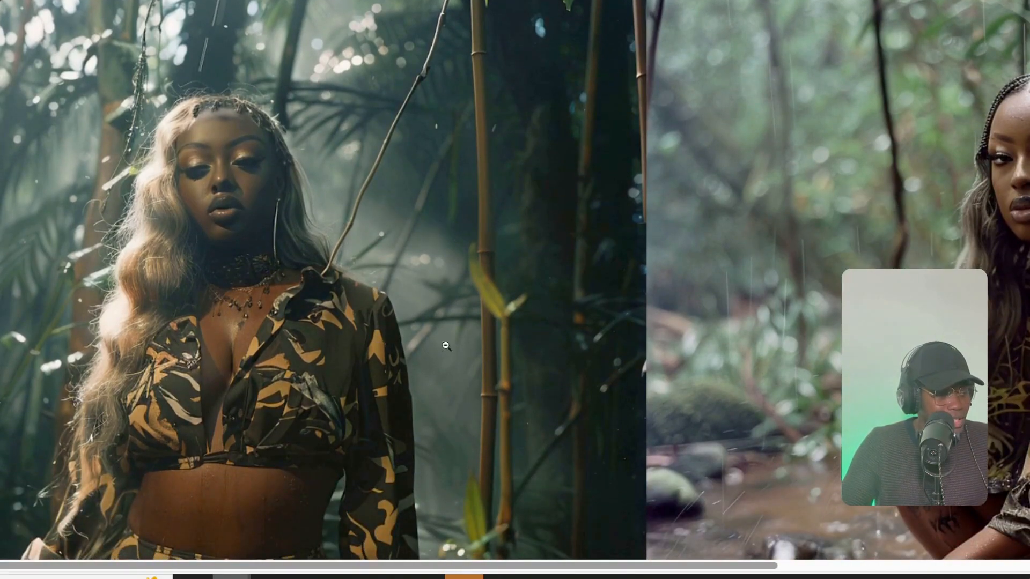
scroll(456, 274, "down", 2)
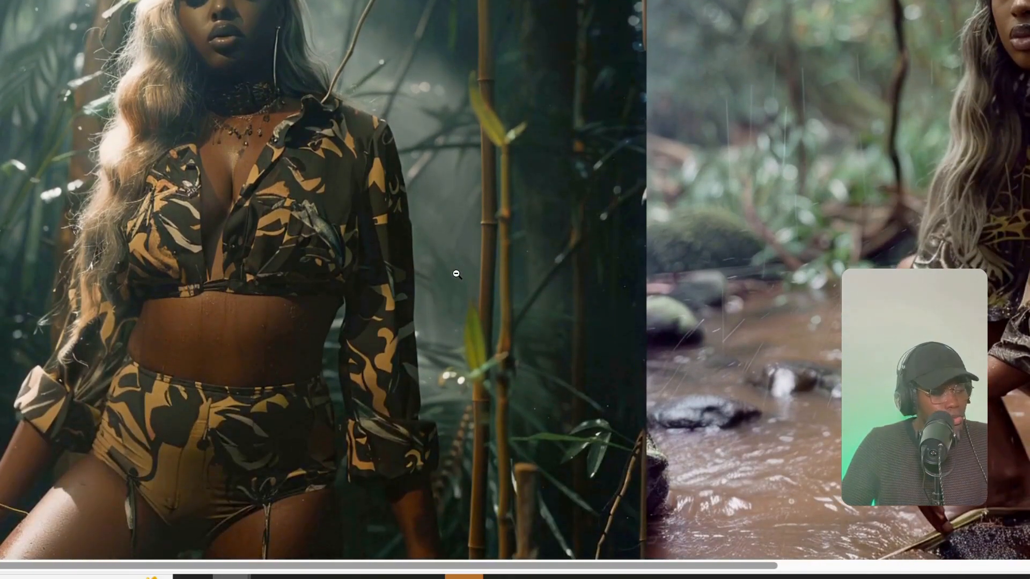
scroll(456, 274, "up", 2)
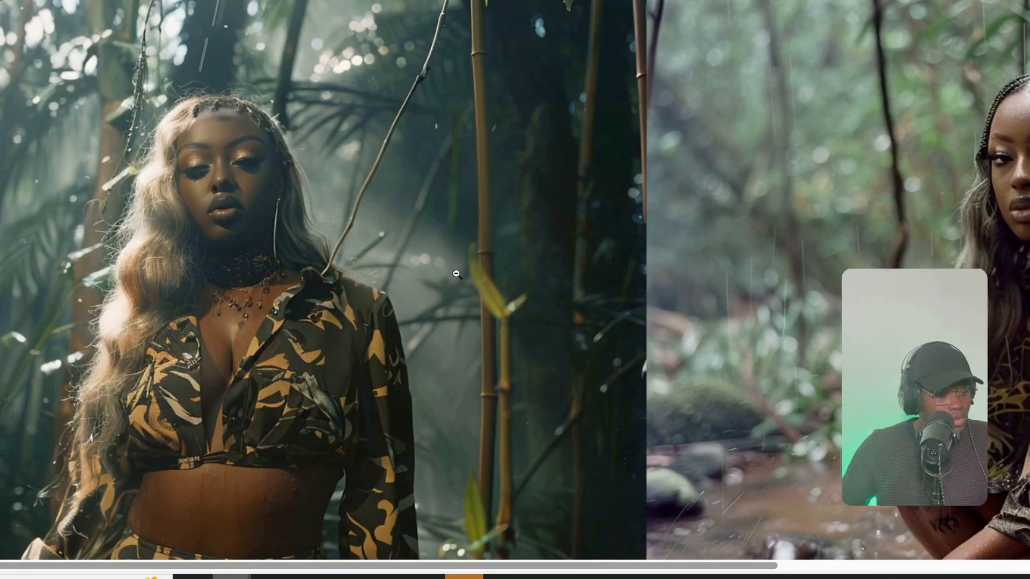
scroll(457, 274, "up", 8)
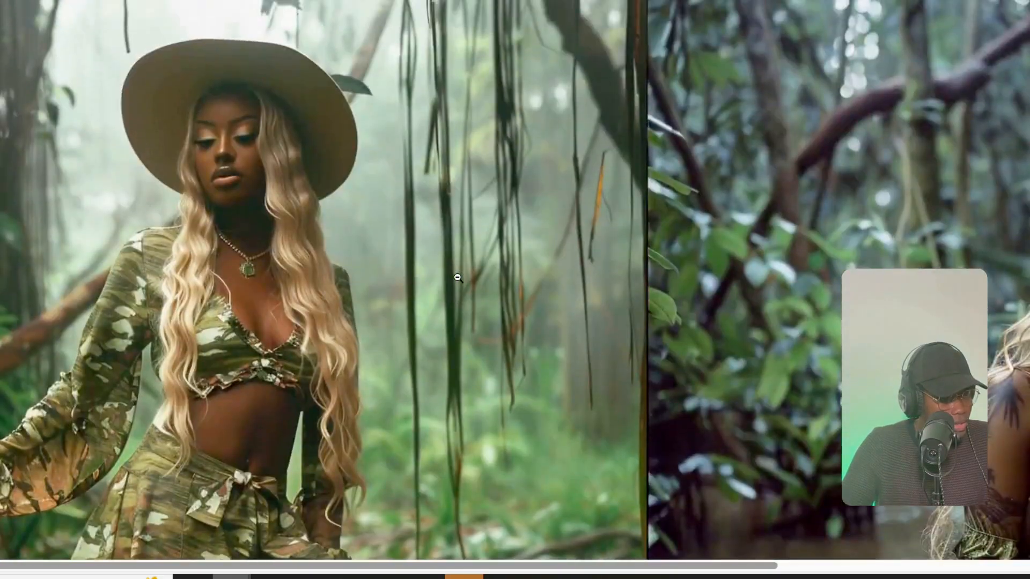
scroll(686, 128, "down", 2)
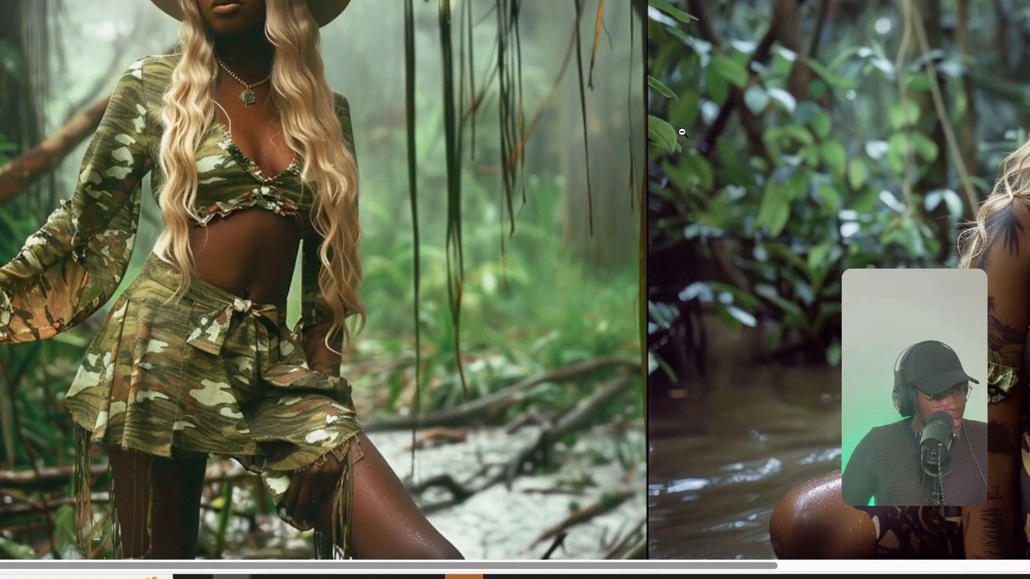
scroll(523, 219, "up", 4)
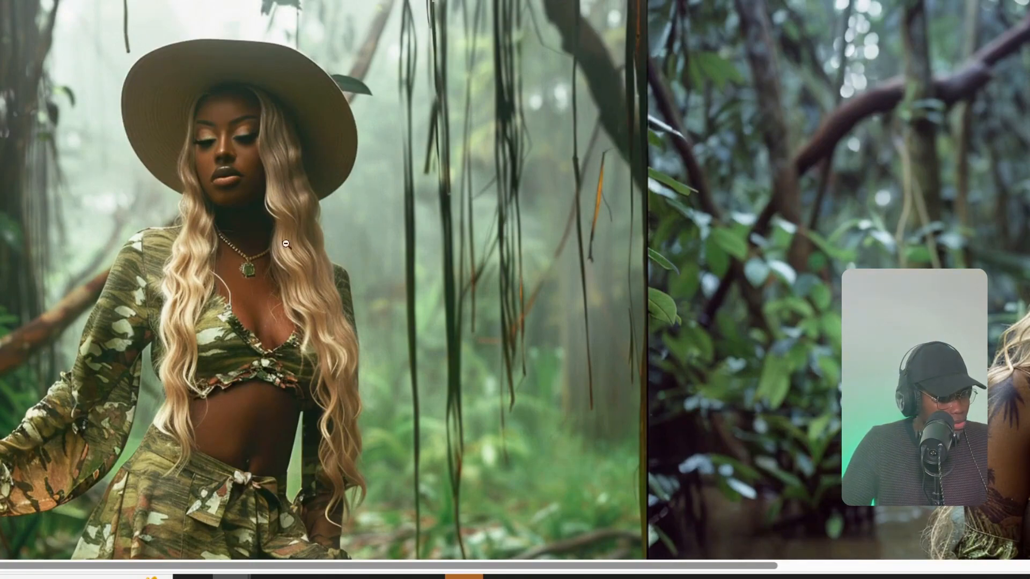
left_click_drag(638, 570, 884, 570)
scroll(627, 198, "down", 10)
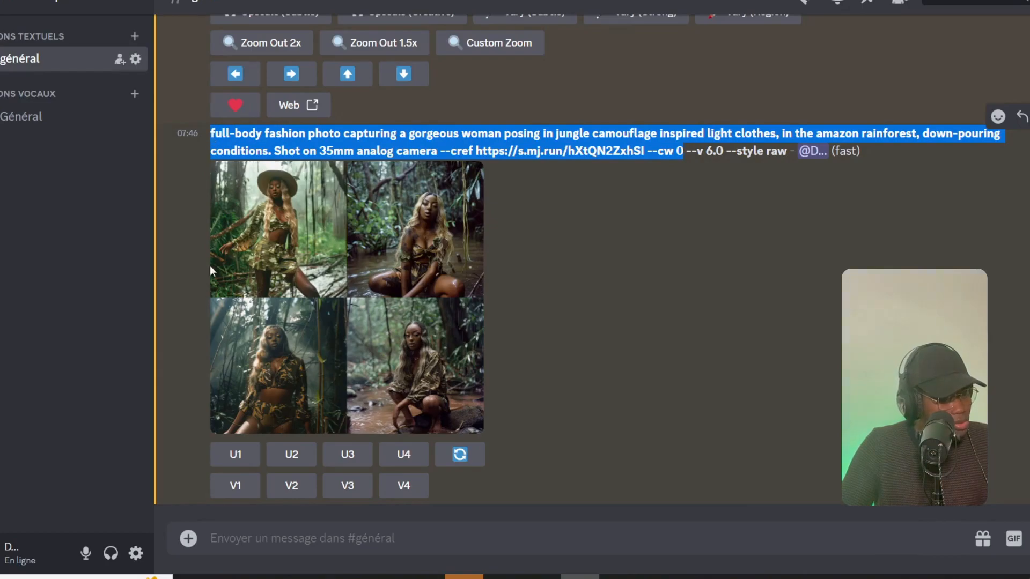
Submit the same jungle fashion prompt and character reference link in a new /imagine command with --cw 50
left_click(333, 536)
type("/")
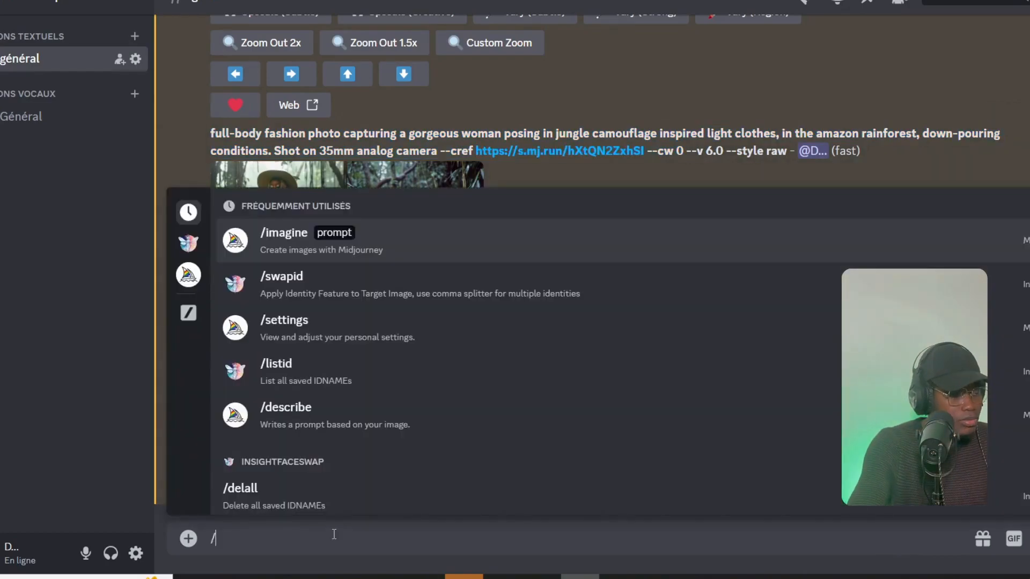
key("Return")
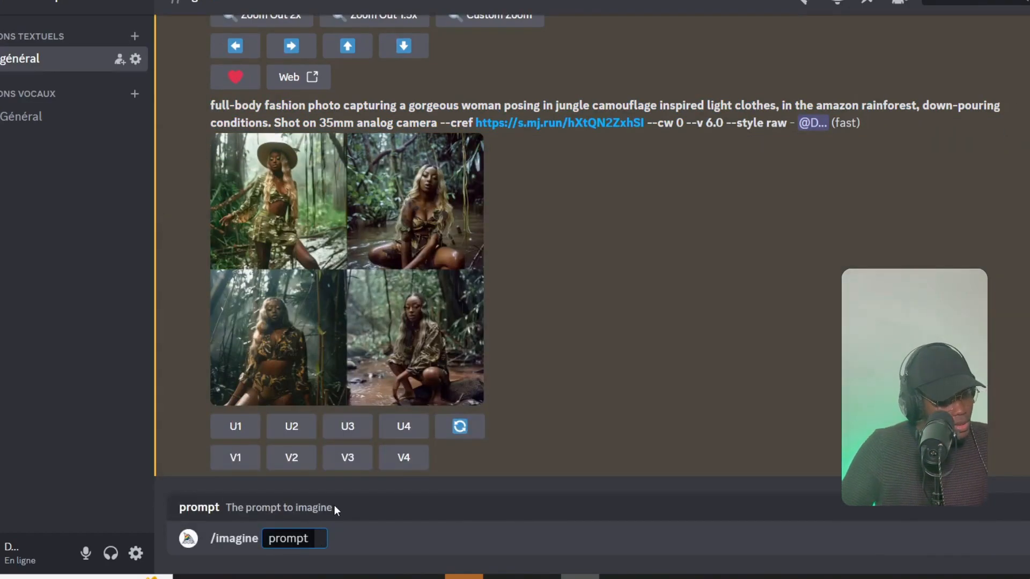
type("full-body fashion photo capturing a gorgeous woman posing in jungle camouflage inspired light clothes, in the amazon rainforest, down-pouring conditions. Shot on 35mm analog camera --cref https://s.mj.run/hXtQN2ZxhSI --cw")
type("50")
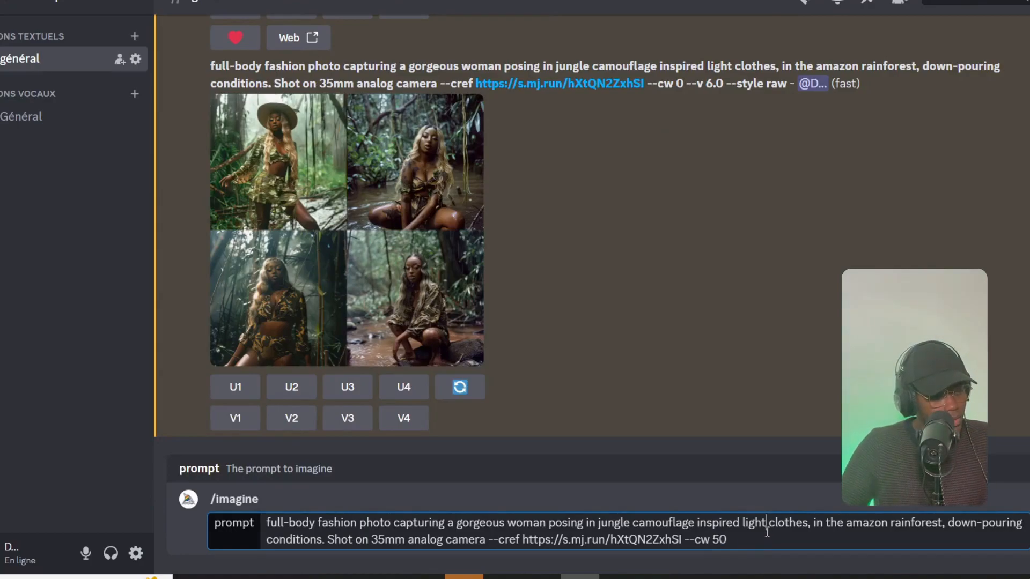
key("Return")
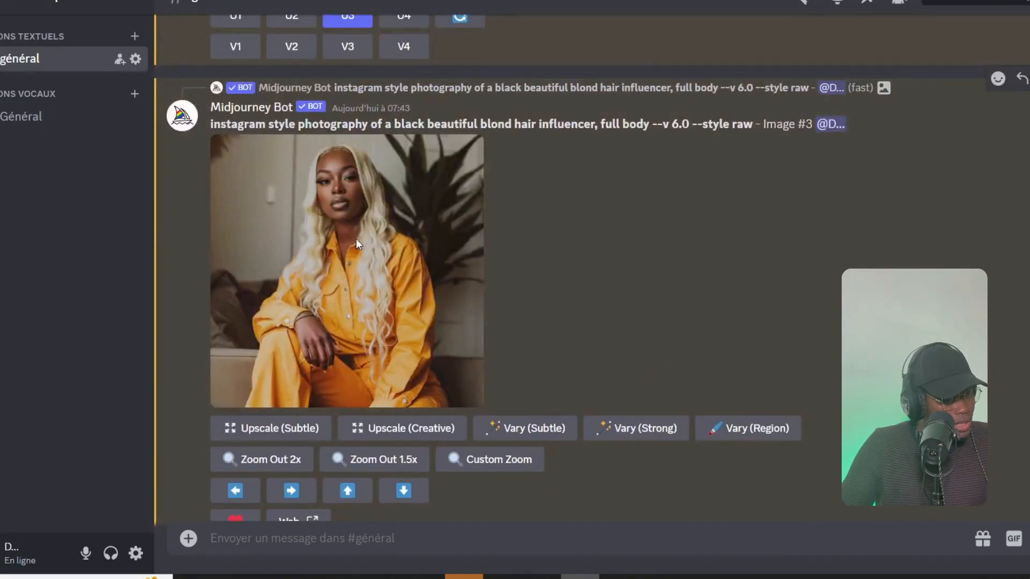
Preview the orange-outfit reference image enlarged, and compare it with the enlarged grid generated with --cw 50
left_click(356, 240)
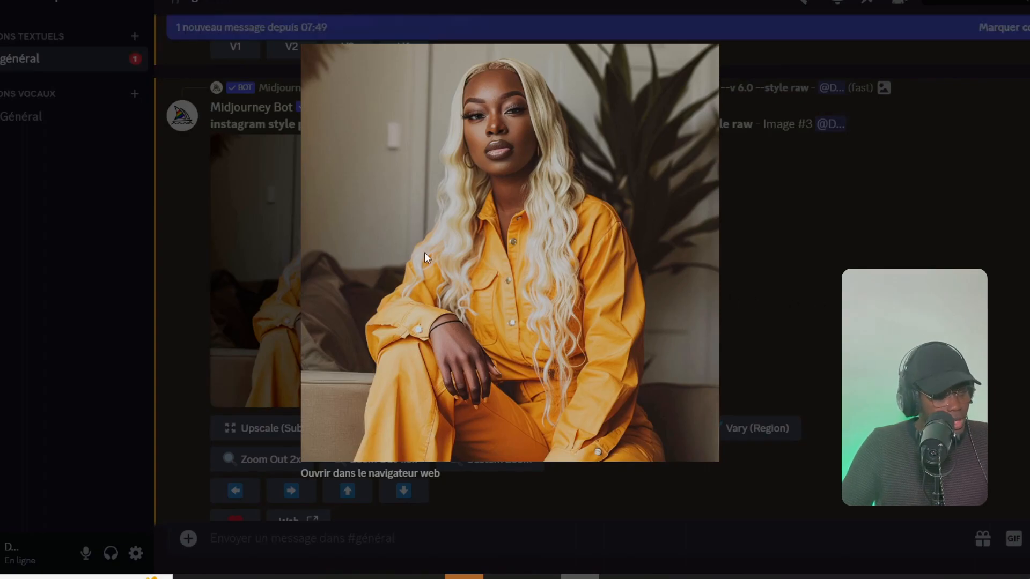
left_click(739, 369)
scroll(739, 370, "down", 1)
scroll(337, 343, "down", 10)
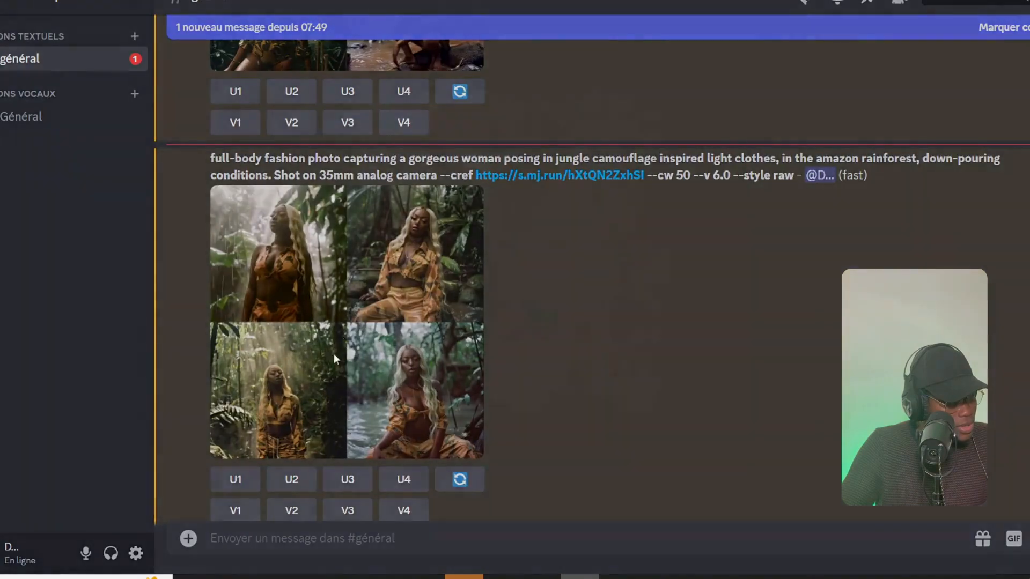
left_click(337, 343)
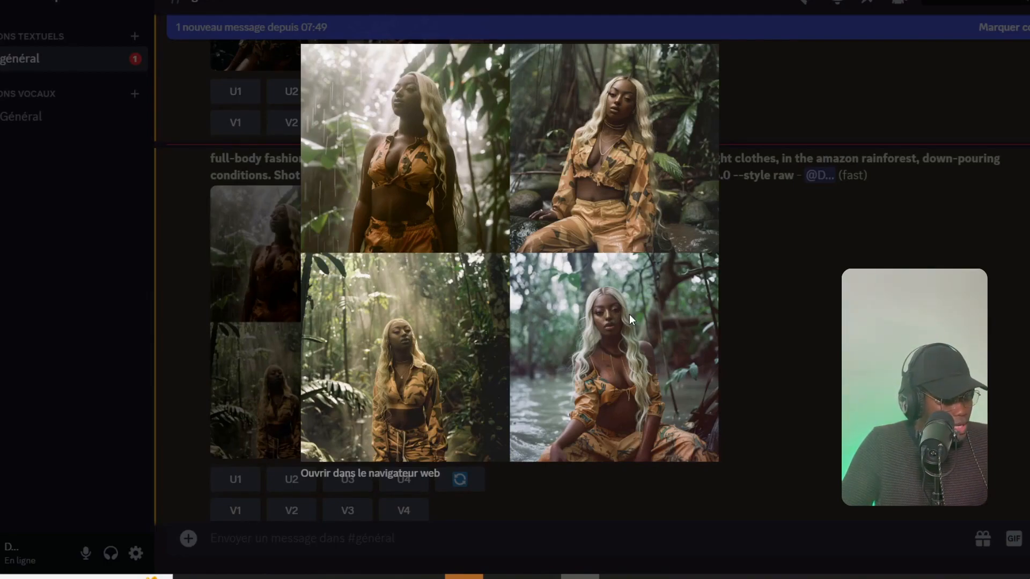
left_click(796, 276)
Copy the prompt text up to --cw 50 from the latest grid's message, and look back at the orange-outfit reference image
left_click_drag(692, 177, 205, 161)
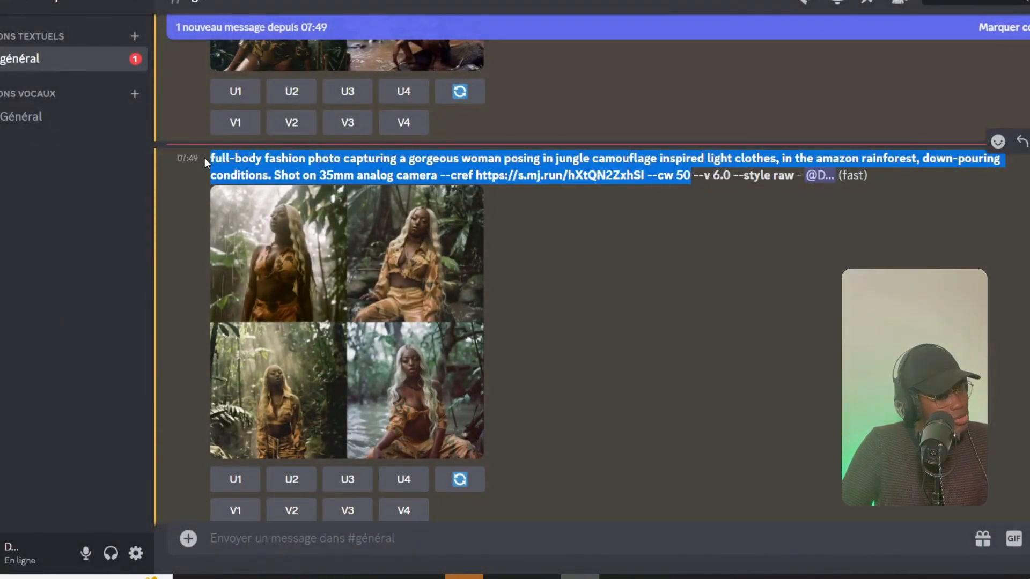
scroll(633, 239, "up", 10)
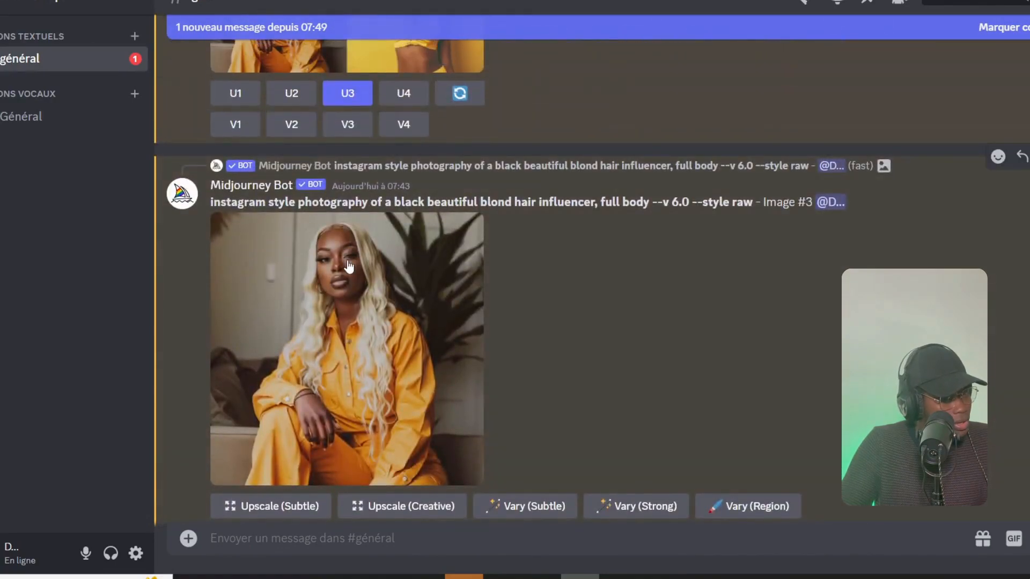
scroll(348, 262, "down", 2)
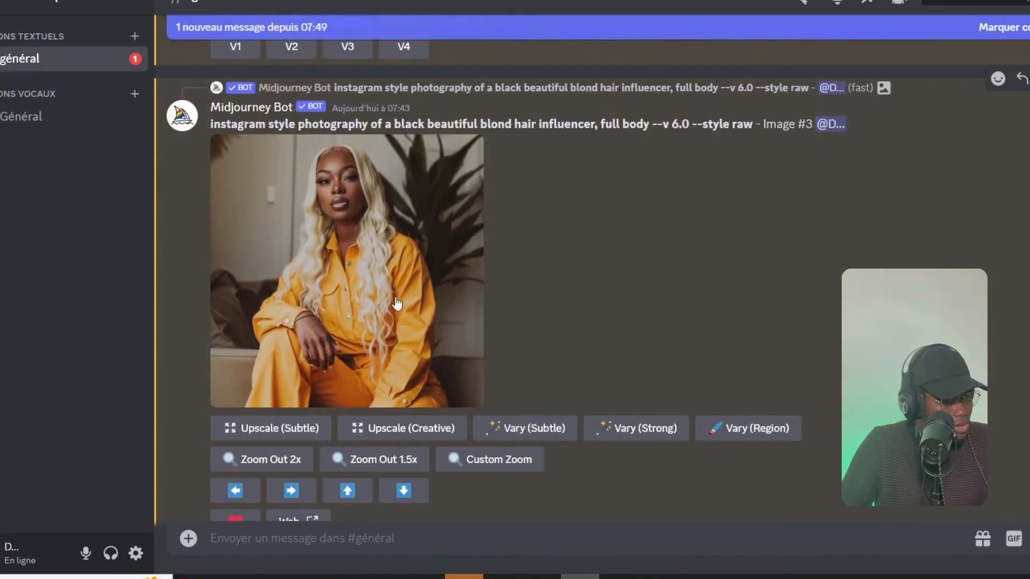
scroll(448, 305, "down", 12)
scroll(449, 307, "down", 7)
Submit the same jungle fashion prompt and character reference link in a new /imagine command with --cw 100
left_click(595, 456)
key("shift+Left")
key("shift+Left")
key("shift+Left")
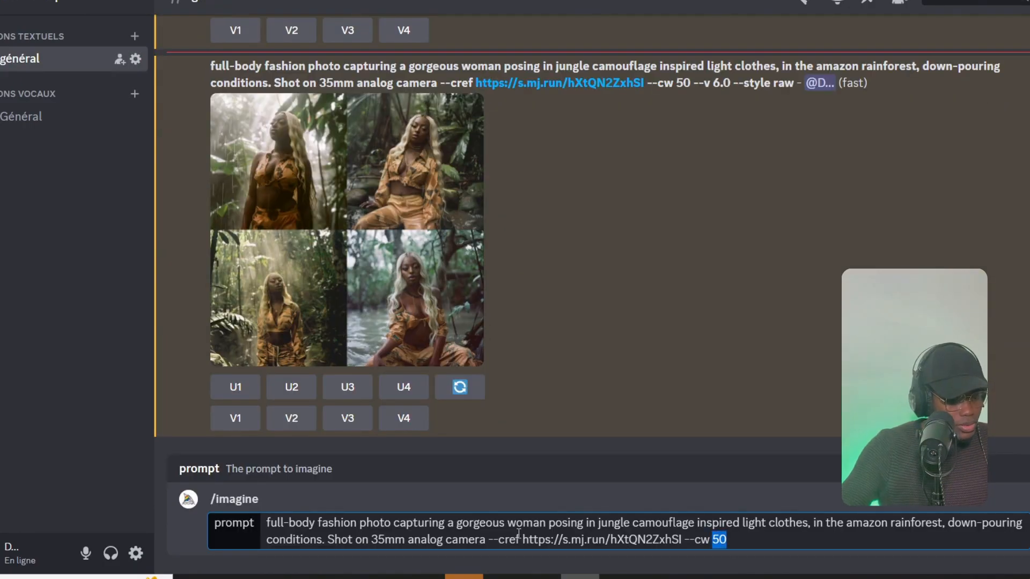
type("100")
key("Return")
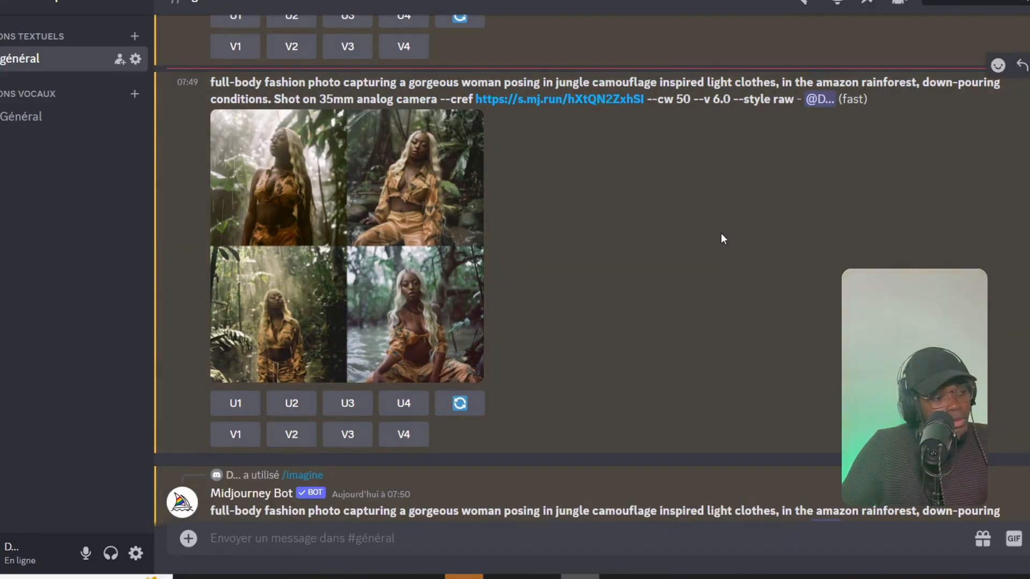
Preview the --cw 50 jungle grid enlarged again and check it against the "Shot on" wording in its prompt
left_click(448, 249)
left_click(797, 211)
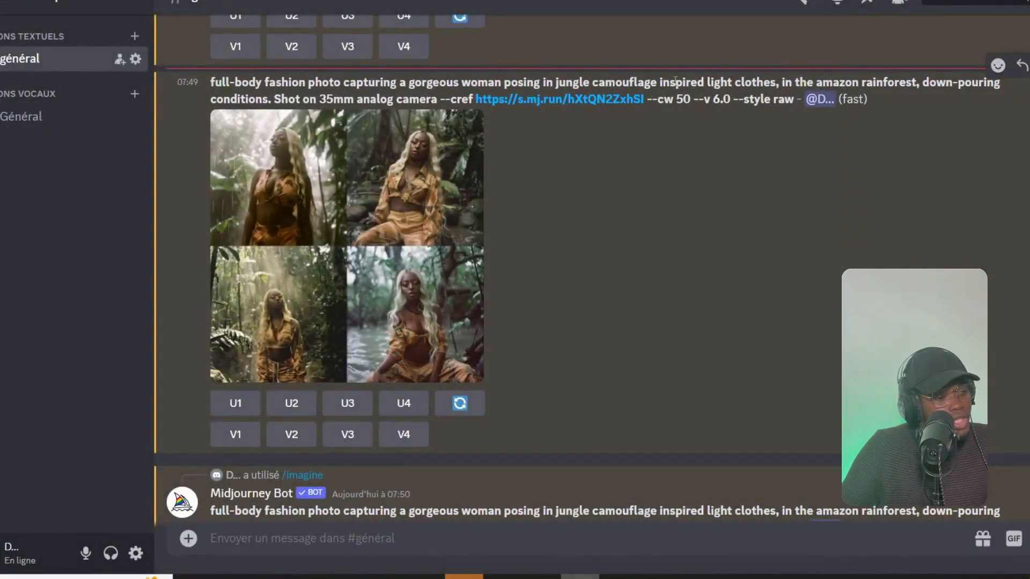
left_click_drag(276, 97, 315, 97)
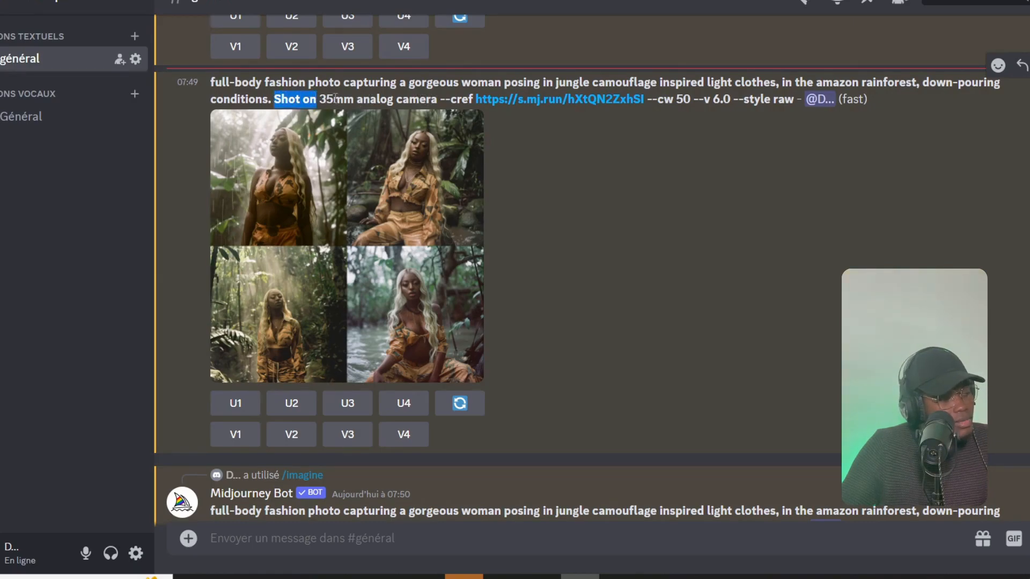
left_click(426, 168)
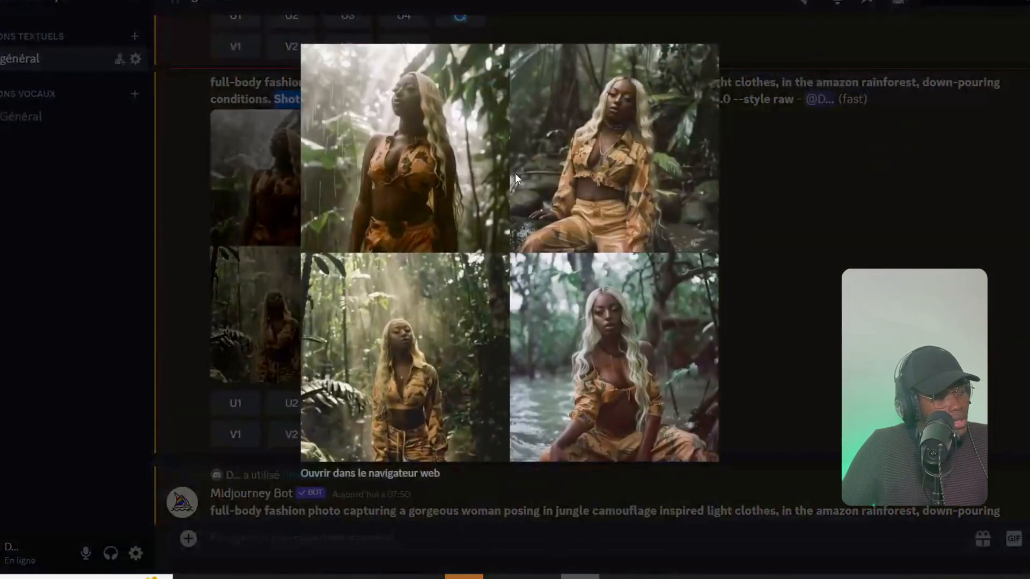
left_click(790, 216)
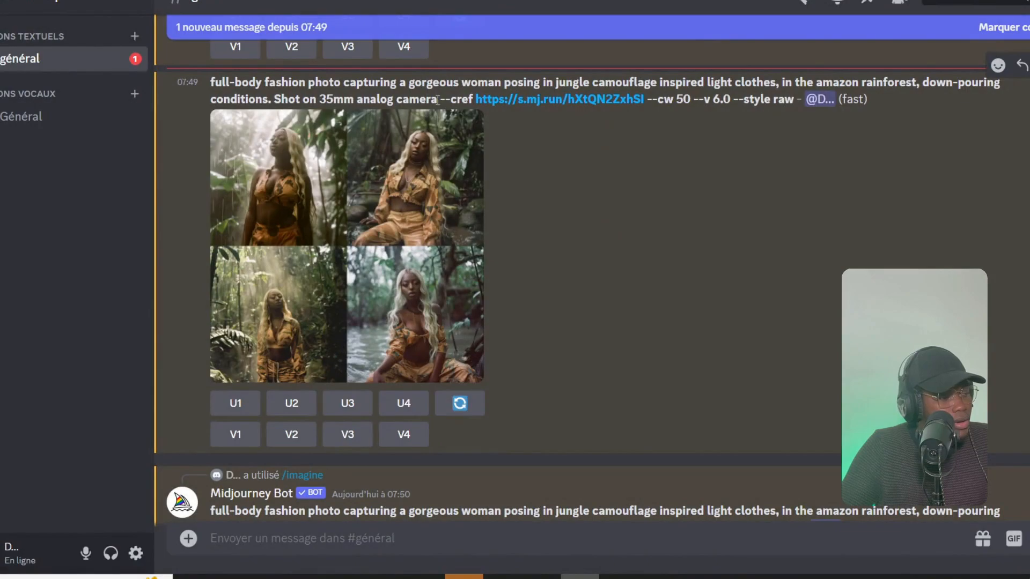
Examine the four images generated with --cw 100 enlarged and at full size, and highlight cw 100 in their prompt
scroll(593, 224, "down", 5)
left_click(397, 266)
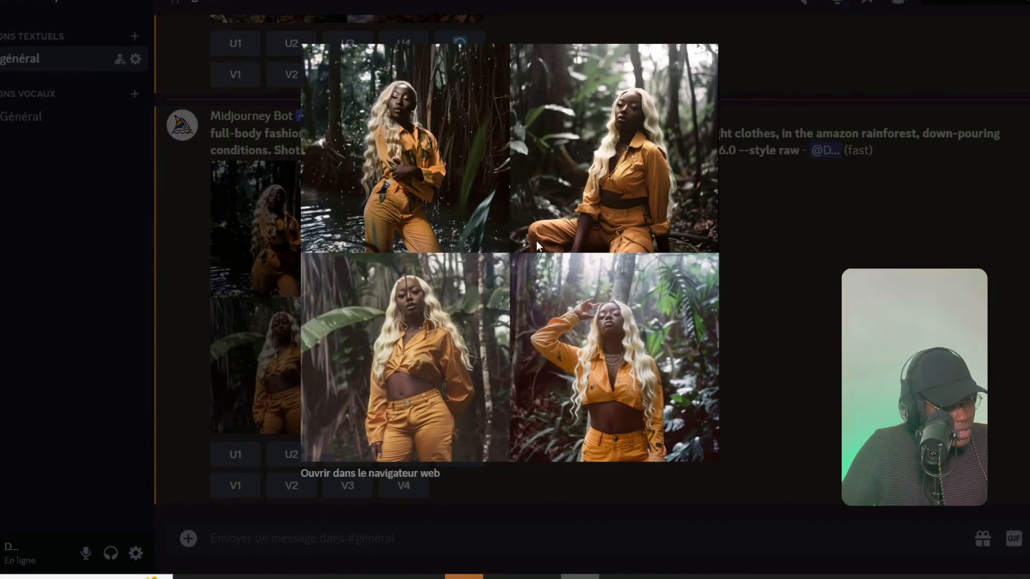
left_click(743, 240)
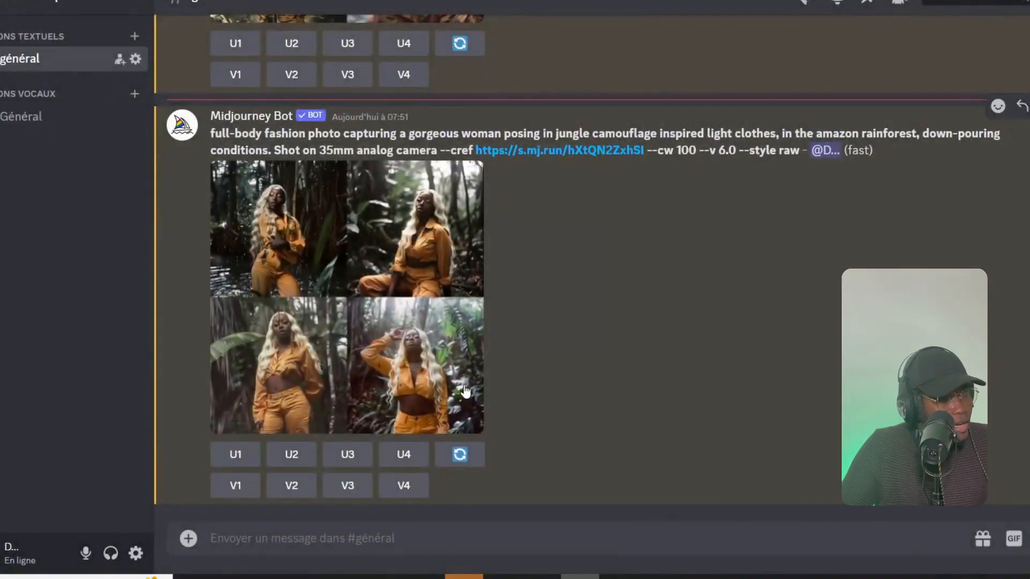
left_click(298, 263)
left_click(404, 476)
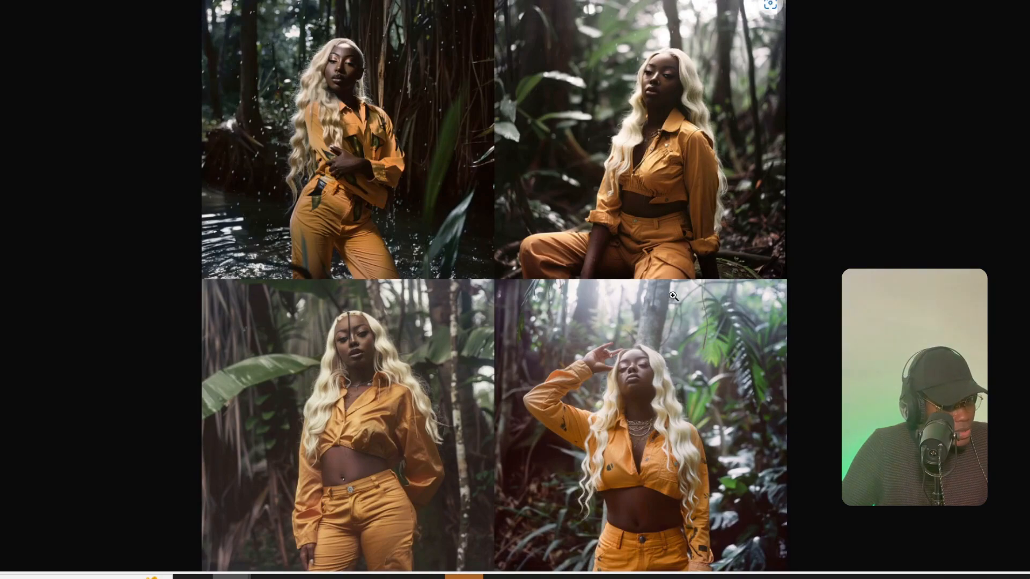
key("Escape")
left_click_drag(697, 152, 661, 151)
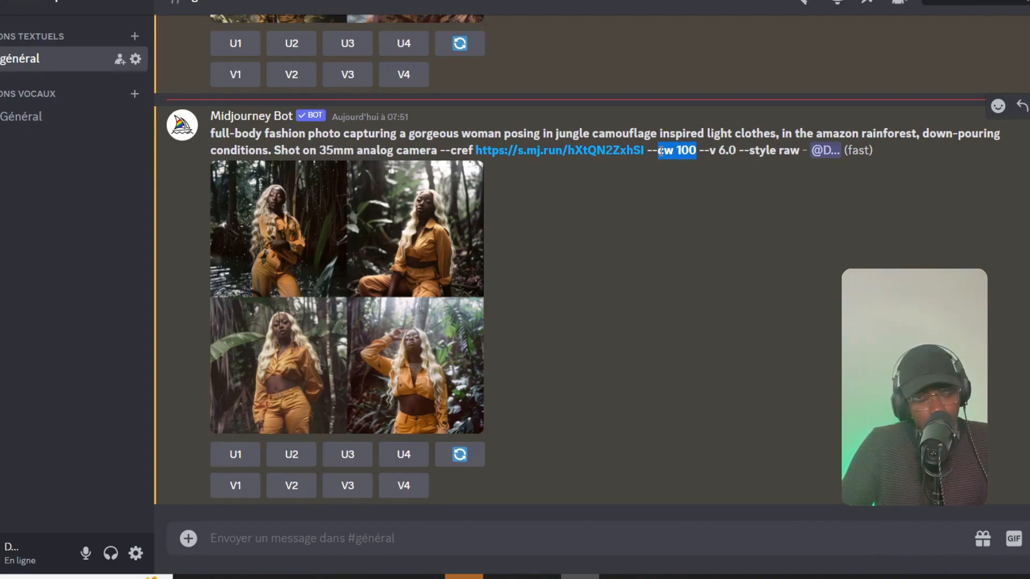
left_click(511, 217)
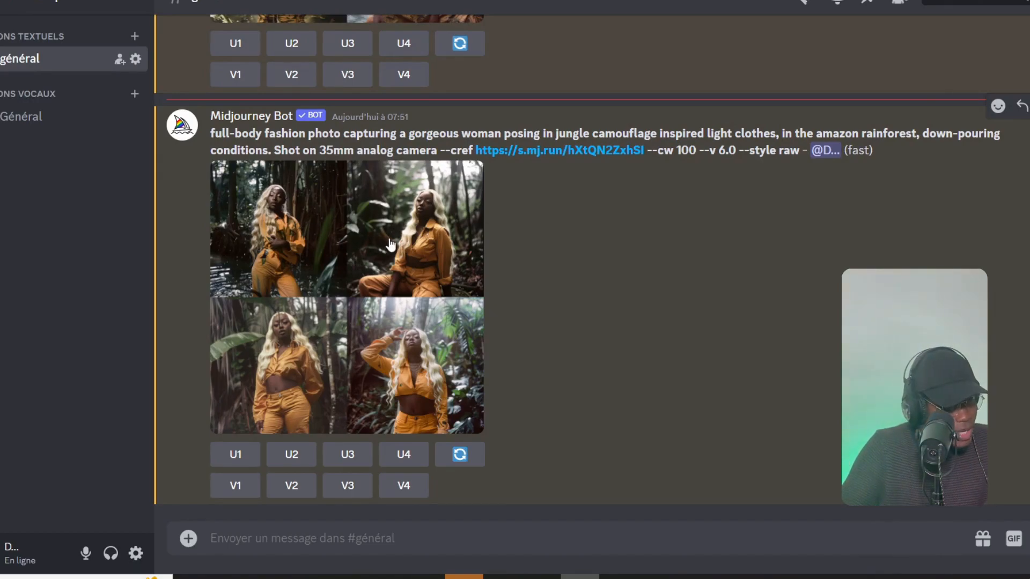
Compare the --cw 100 grid with the --cw 50 grid and the enlarged orange-outfit reference image
scroll(537, 218, "up", 5)
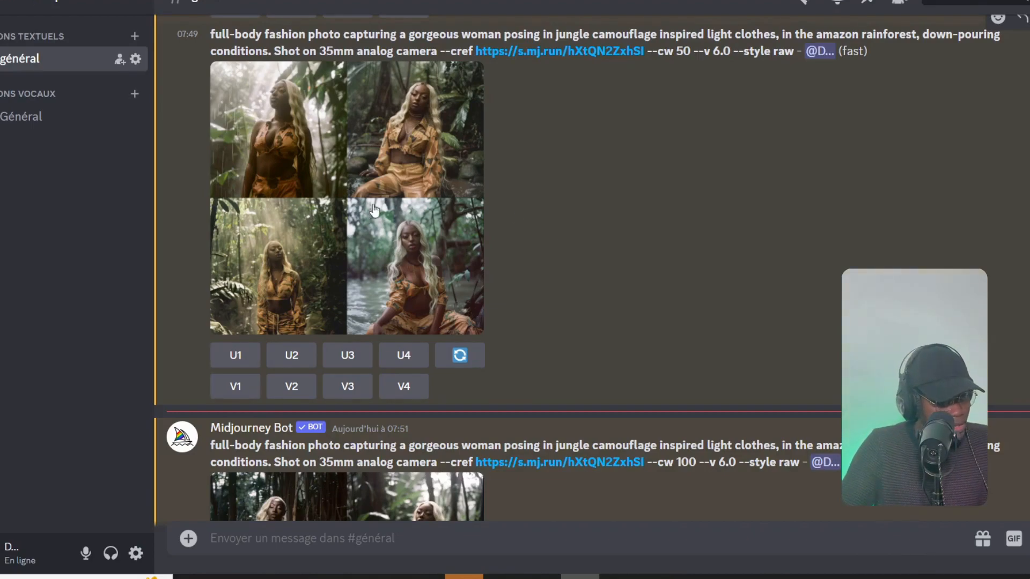
scroll(527, 208, "down", 5)
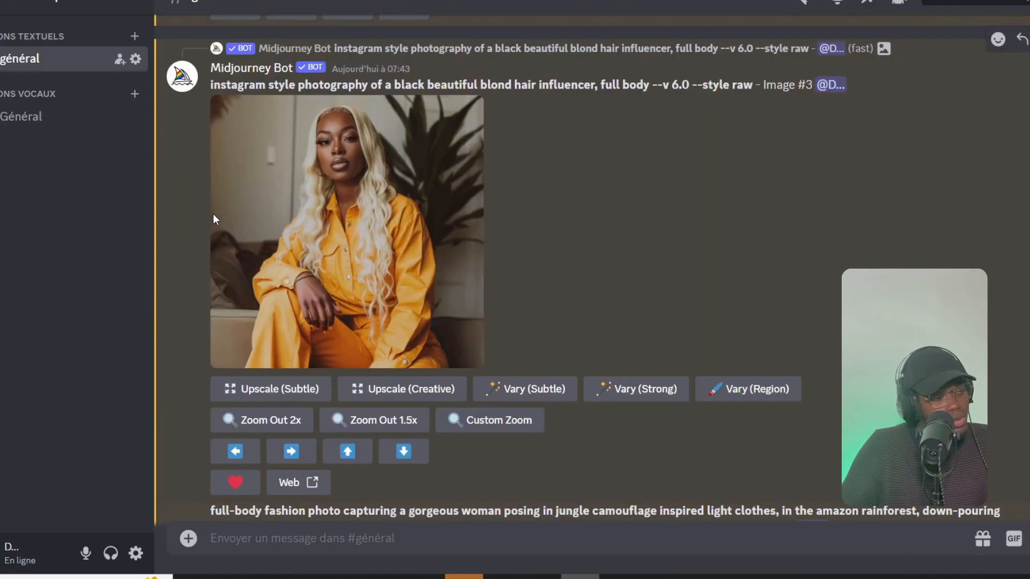
left_click(214, 215)
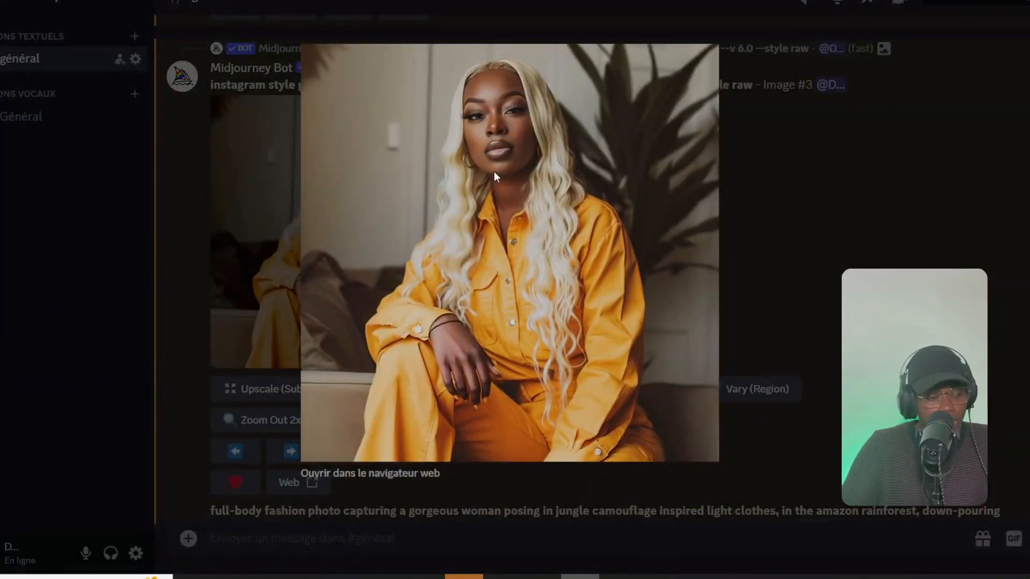
left_click(825, 114)
scroll(542, 247, "down", 10)
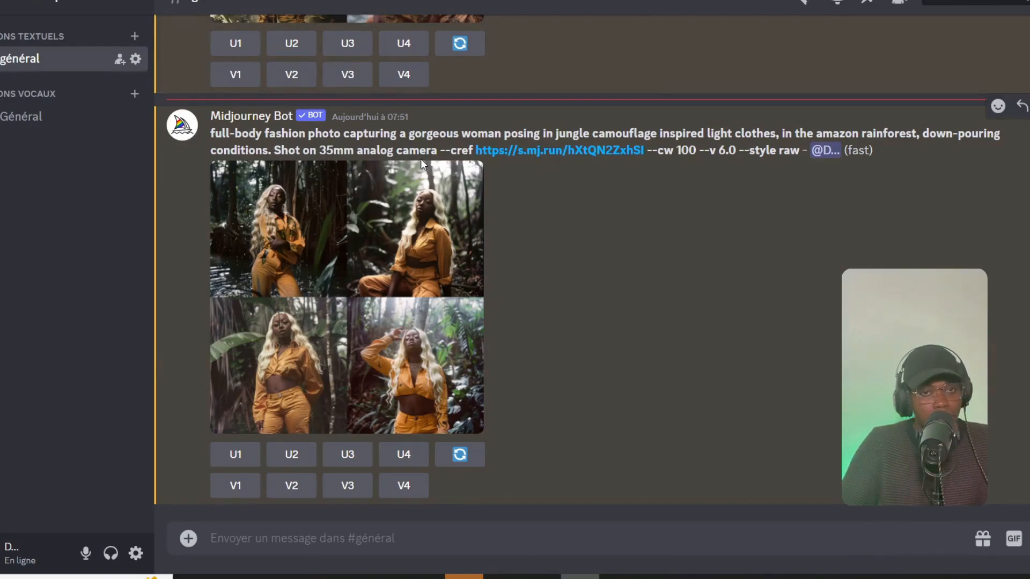
Prepare a /prefer option set command with the option named anna and its optional value field added
left_click(319, 537)
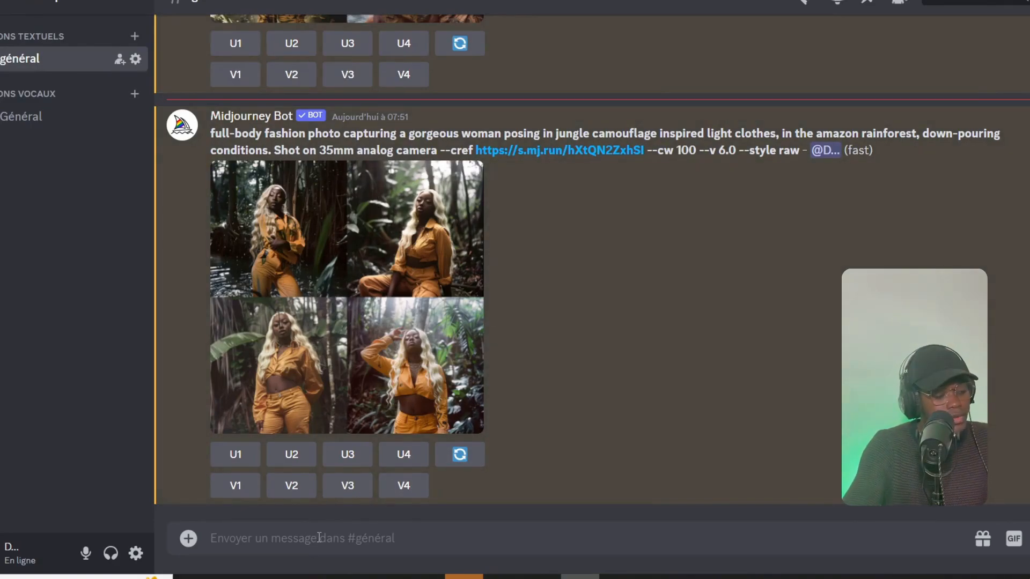
type("/pre")
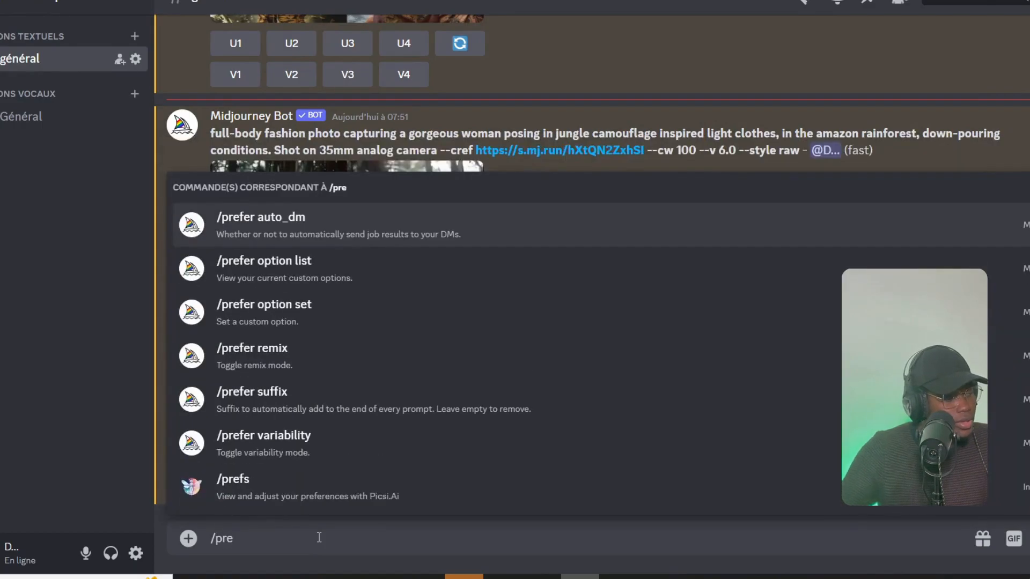
type("fer")
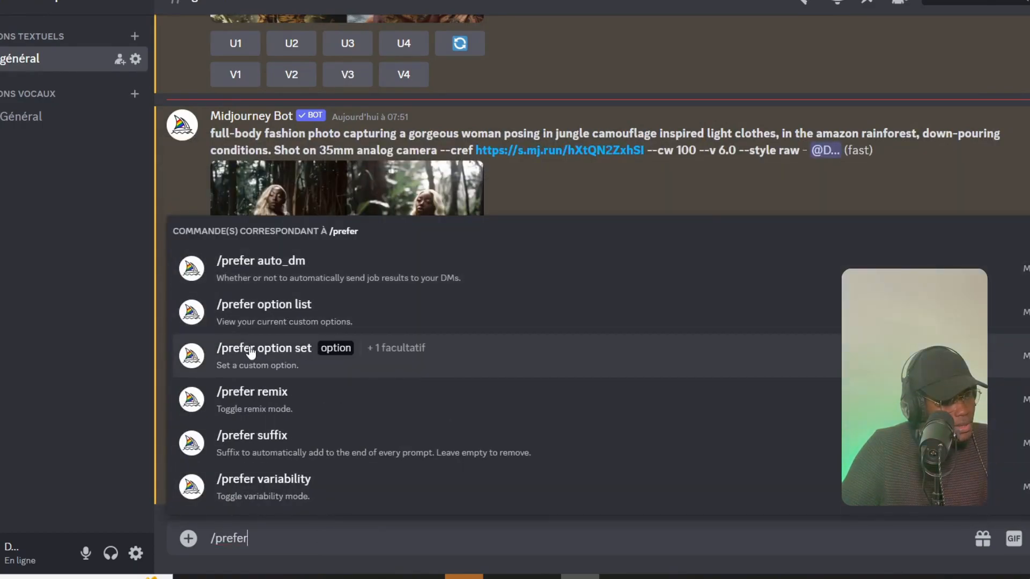
left_click(248, 351)
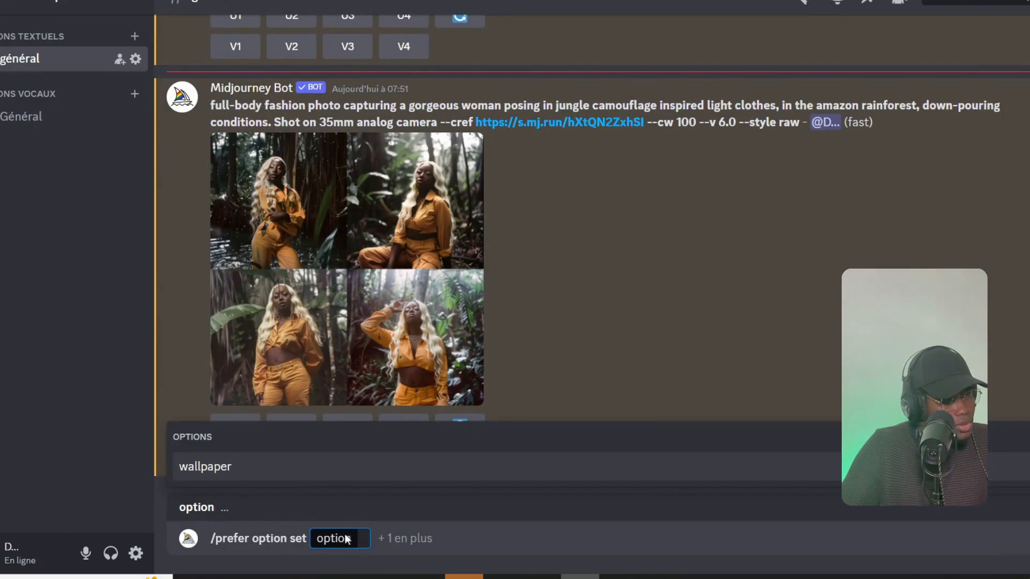
left_click(382, 543)
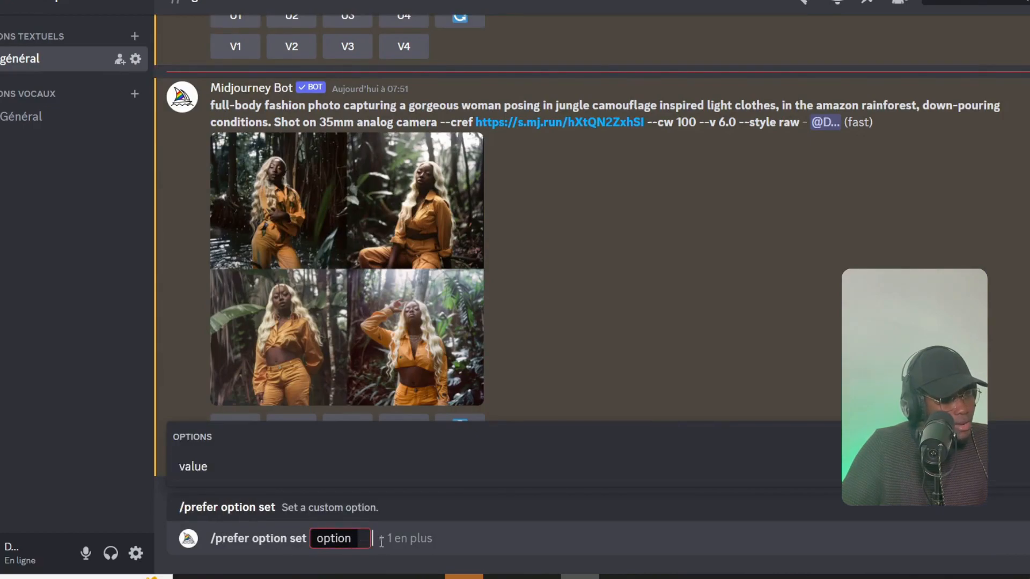
left_click(276, 465)
left_click(358, 546)
type("anna")
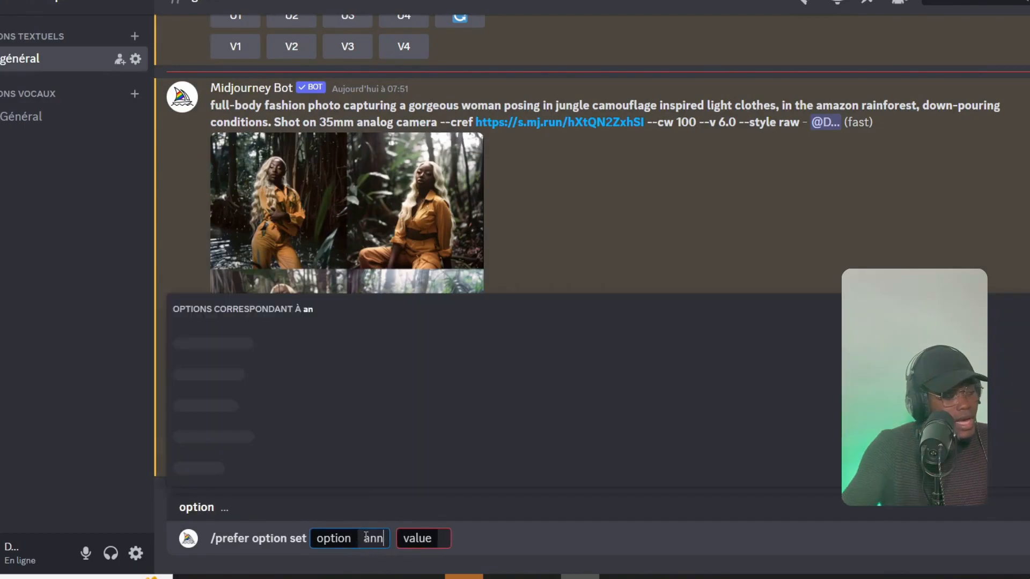
left_click(450, 535)
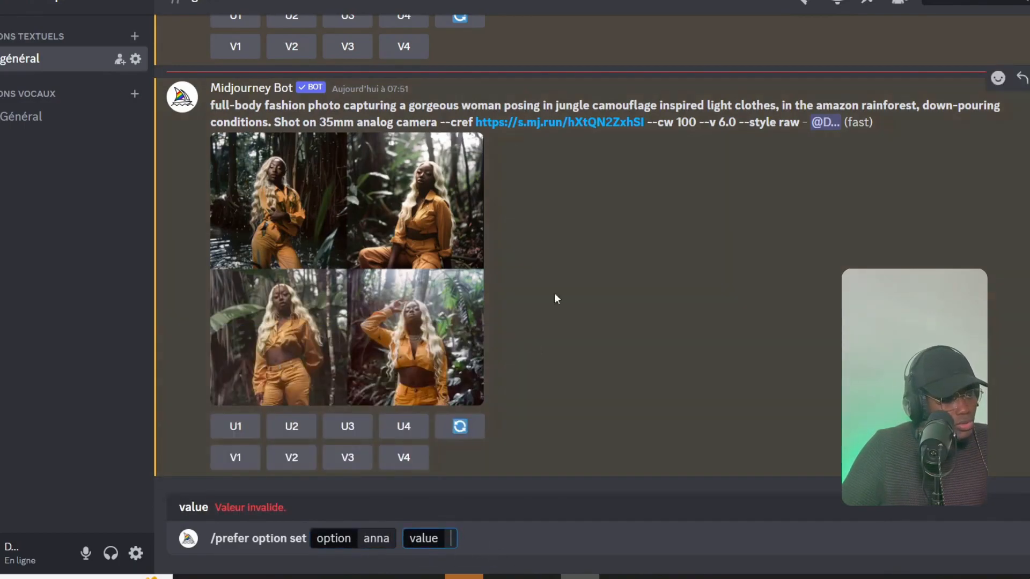
Copy the character reference link from the --cw 100 prompt into the anna option's value, submit the command and review the bot's reply
left_click_drag(647, 124, 474, 124)
key("ctrl+c")
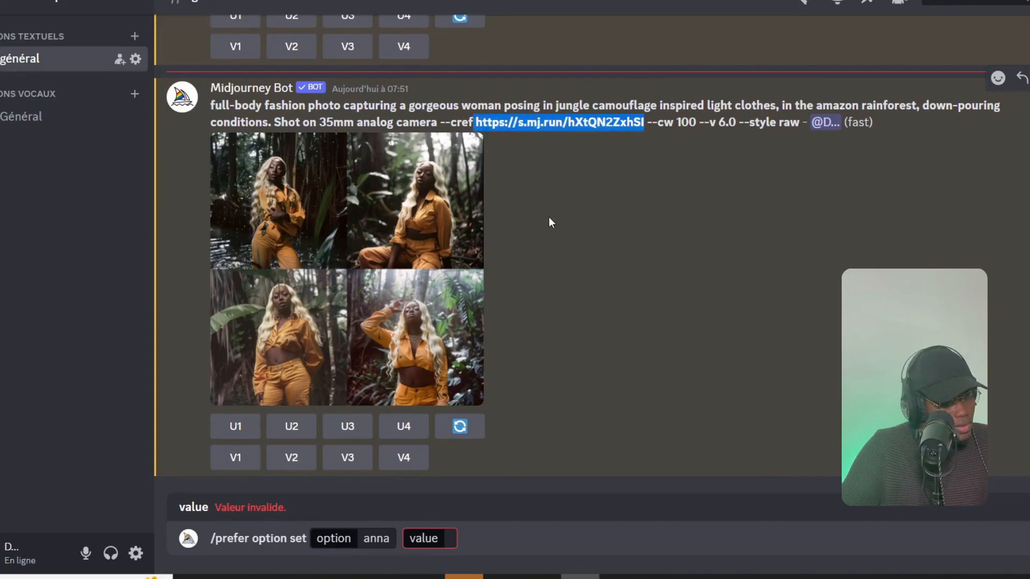
left_click(450, 538)
key("ctrl+v")
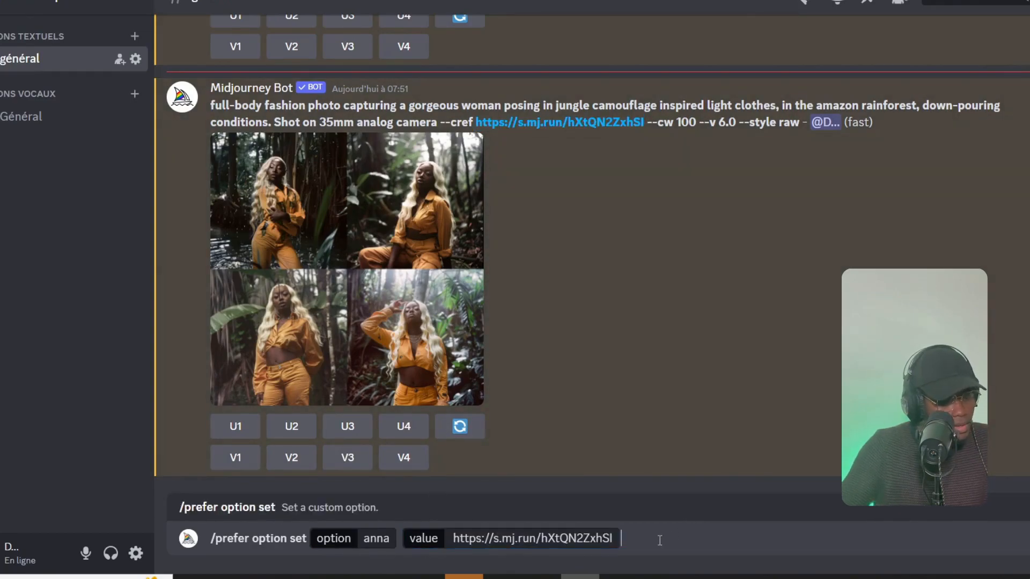
key("Return")
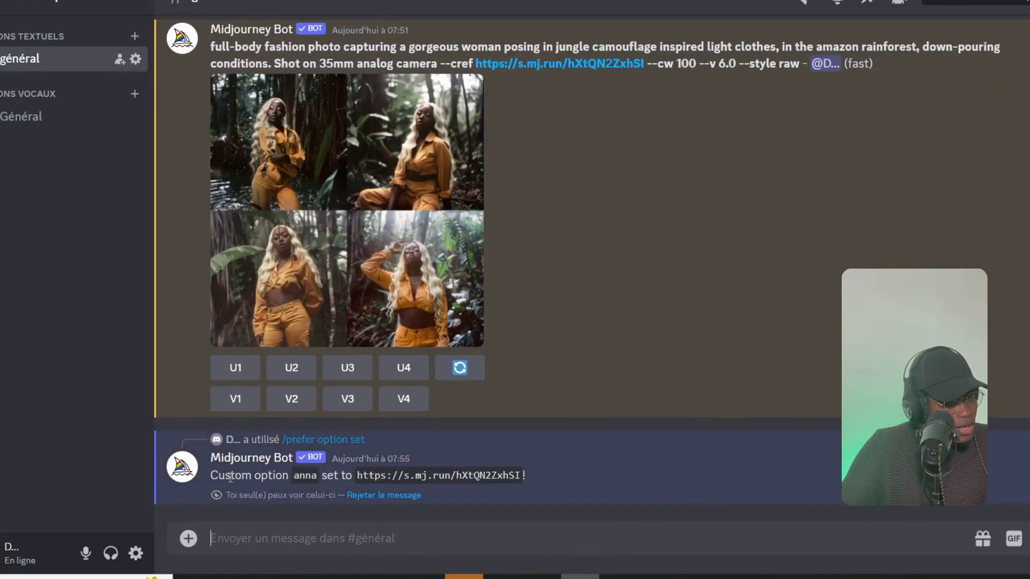
left_click_drag(230, 476, 321, 482)
left_click_drag(526, 476, 436, 477)
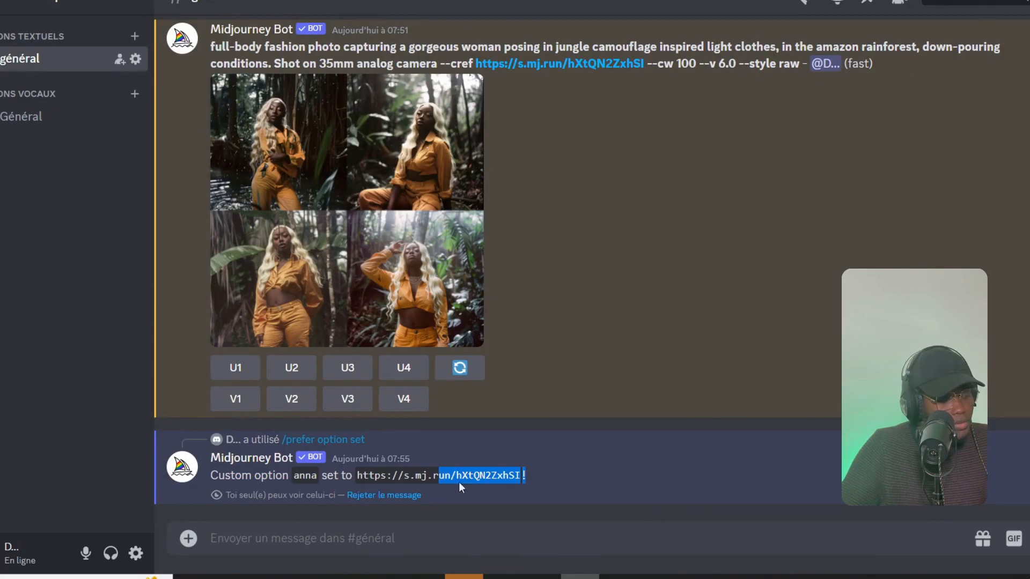
Enter an /imagine prompt for a 35mm full-body shot of a gorgeous brunette woman by a business-class airplane window, ending with --ar 3:4 --style raw --cref --cw 44
left_click(225, 535)
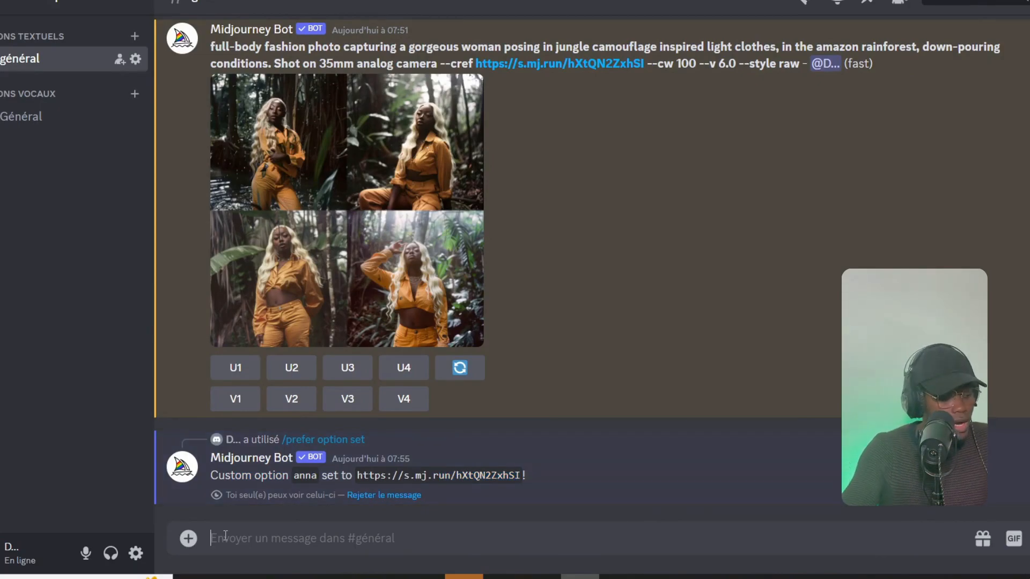
type("/imagine")
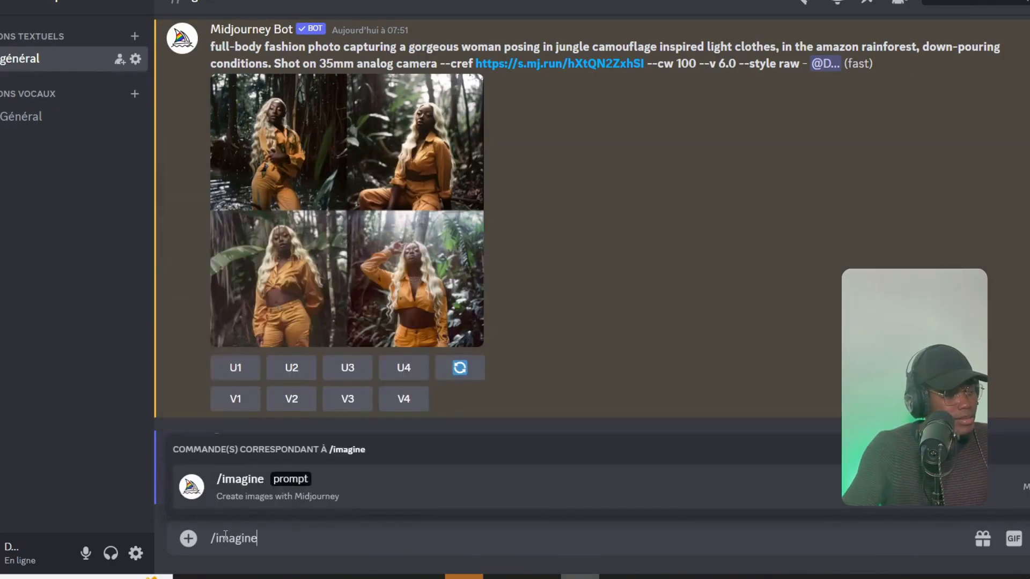
key("Tab")
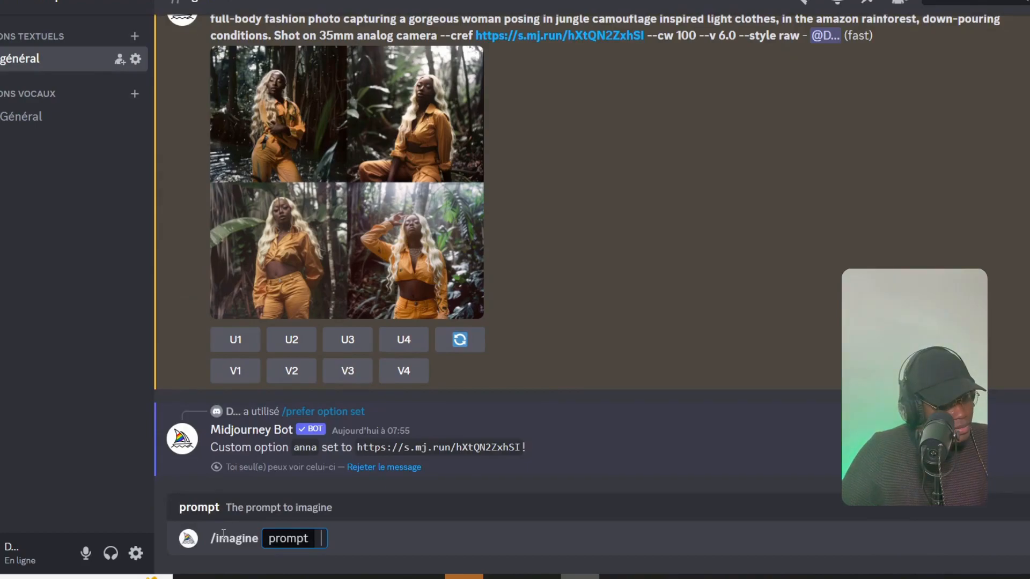
type("35mm full-body shot of a gorgeous brunette woman looking by the window of an airplane in business class. Shot on slide film --ar 3:4 --style raw --cref  --cw 44")
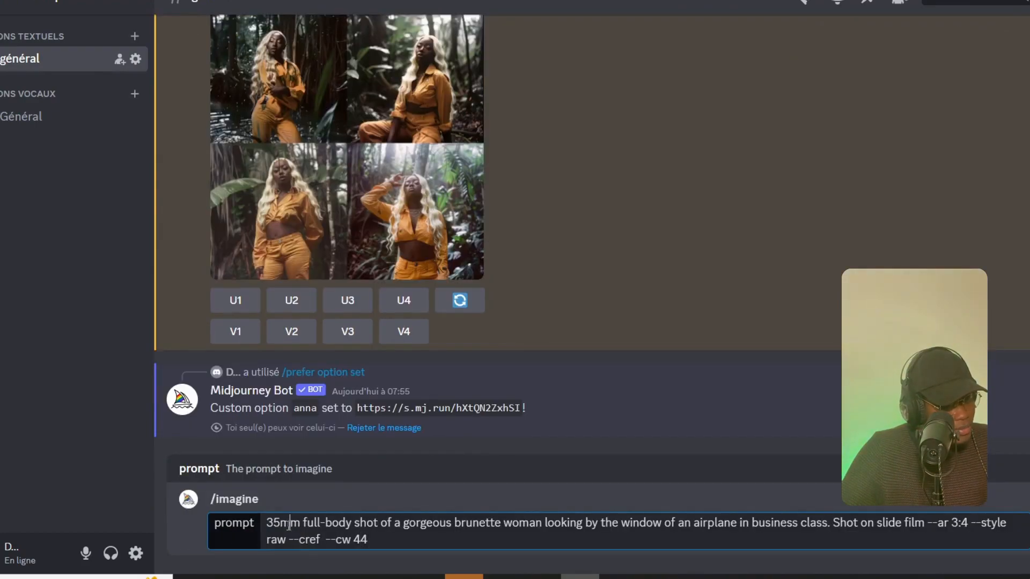
Remove "brunette" from the airplane prompt, insert --anna between --cref and --cw 44, and submit it
left_click(1016, 523)
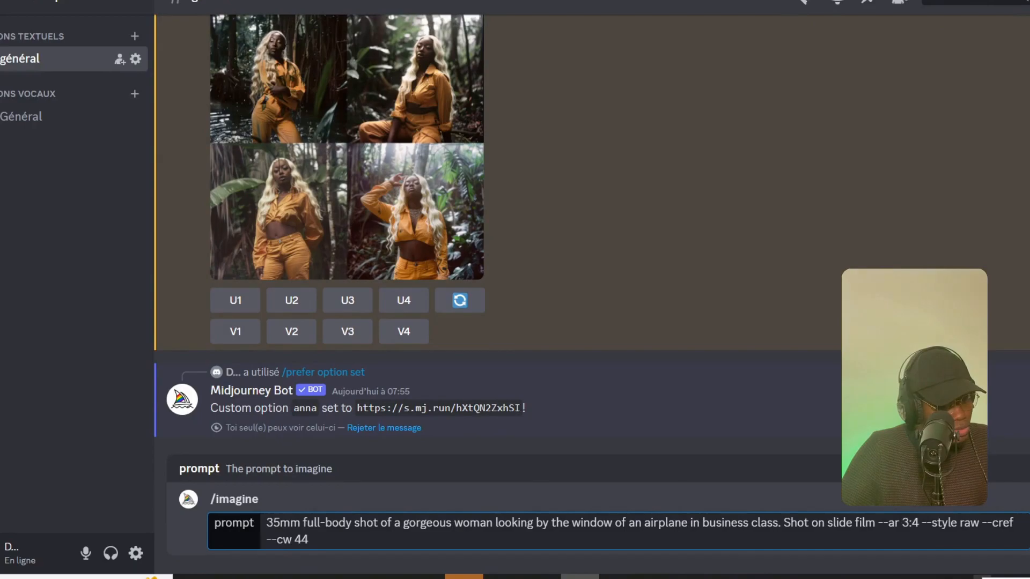
type("--anna --")
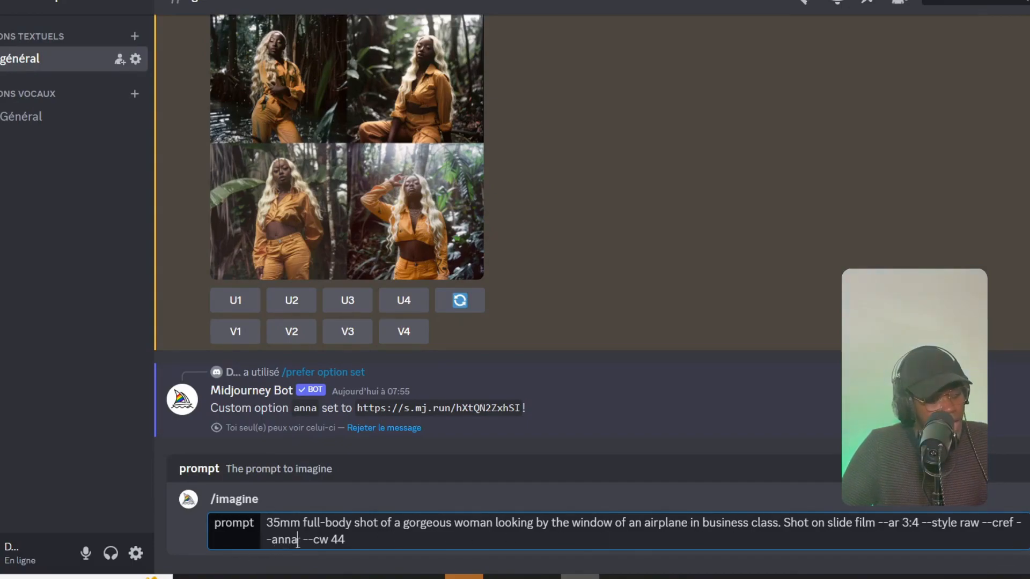
left_click(406, 542)
key("Return")
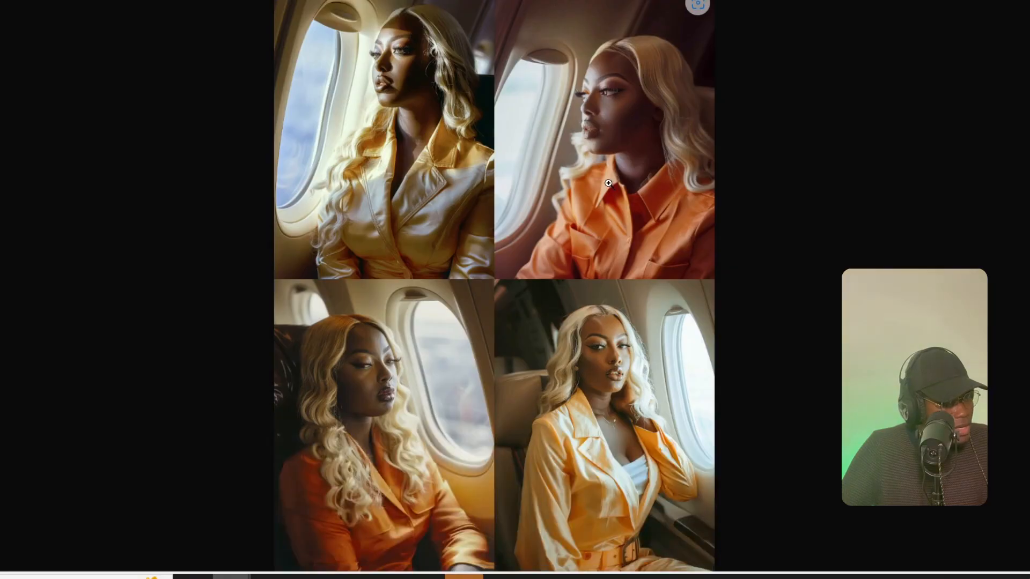
Examine the four airplane images at full size, zooming in on the faces, hair and clothes
left_click(609, 185)
scroll(593, 195, "down", 5)
left_click(593, 196)
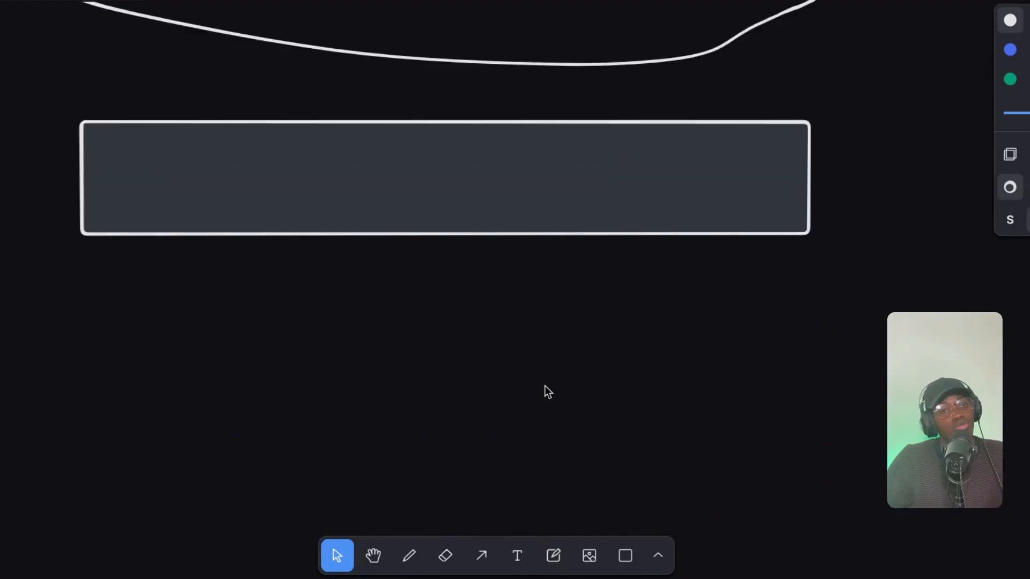
Delete the gray rectangle covering the warning note below the curved line in the whiteboard app
left_click(689, 187)
key("Delete")
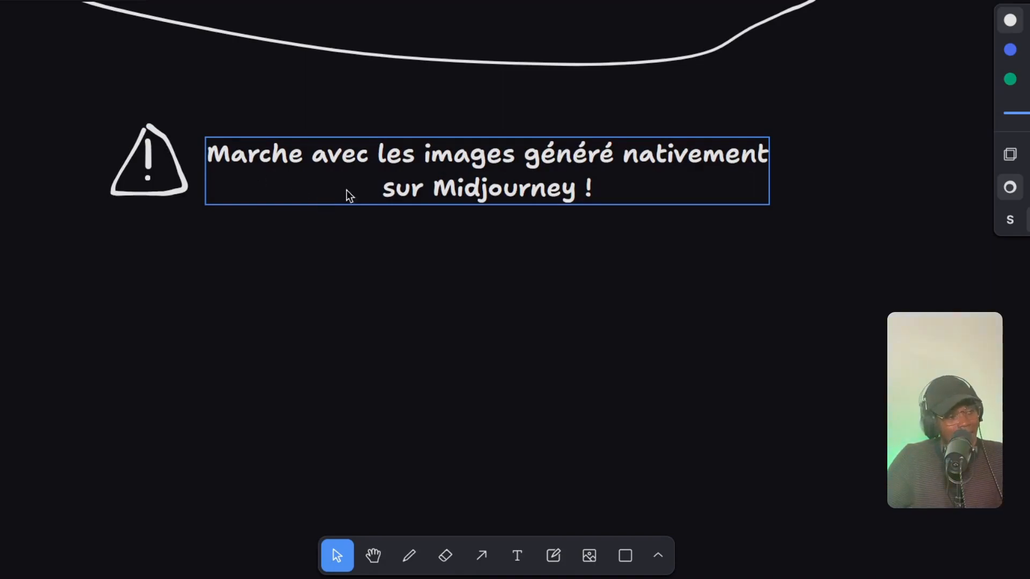
left_click(716, 203)
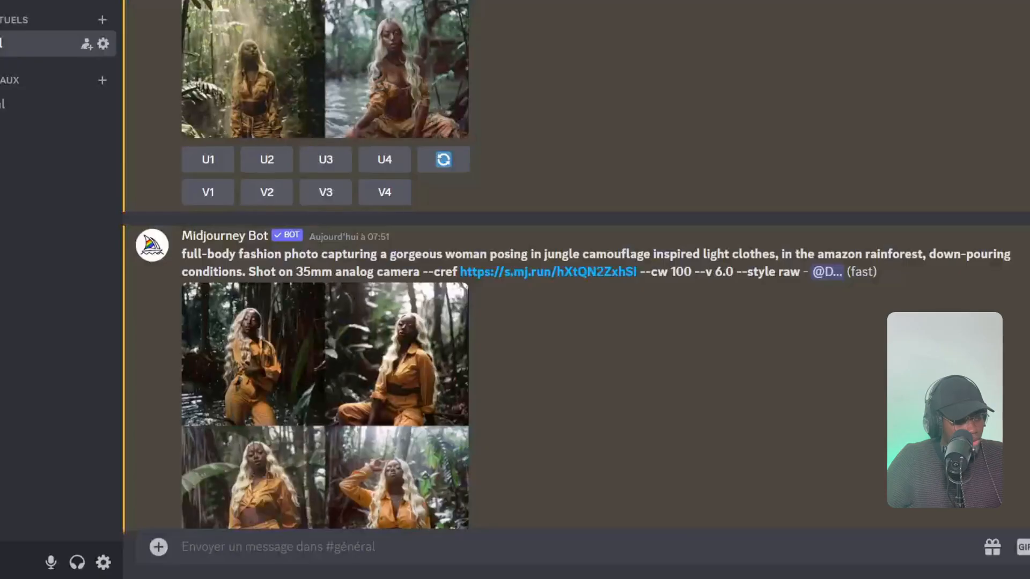
Look back over the jungle and airplane grids in Discord, and select the CREF heading in the whiteboard notes
scroll(649, 342, "down", 8)
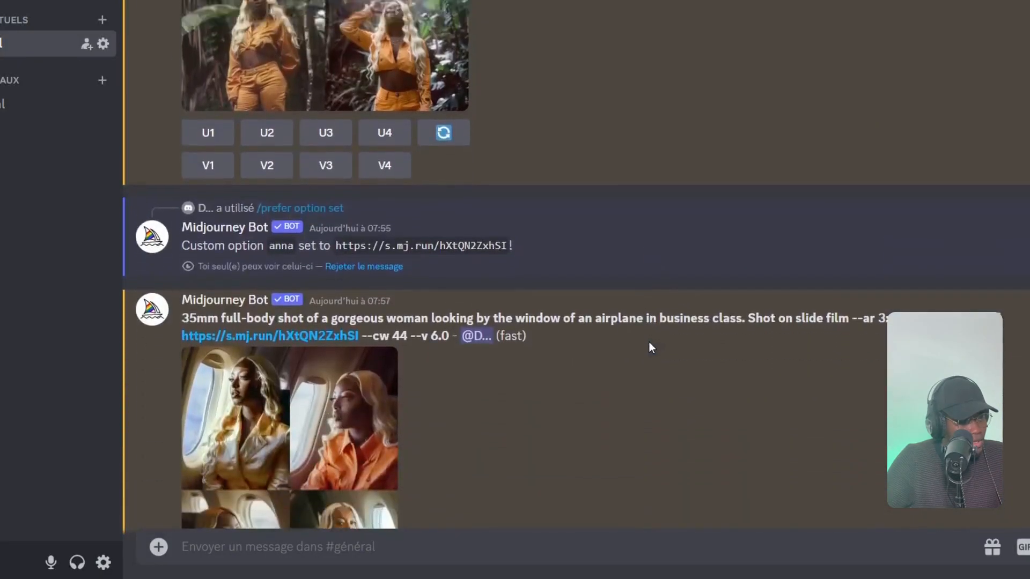
scroll(549, 317, "up", 6)
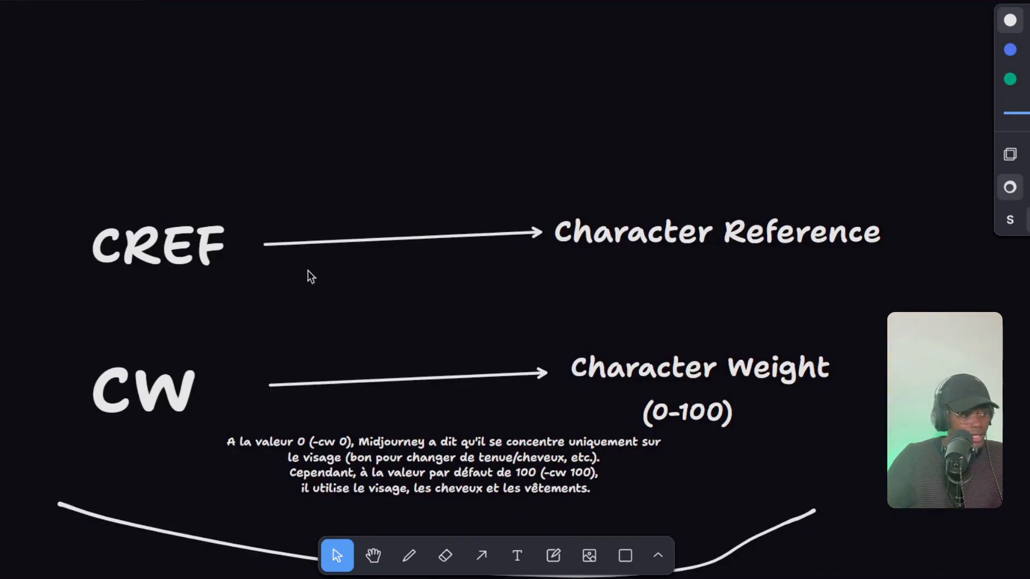
left_click(141, 274)
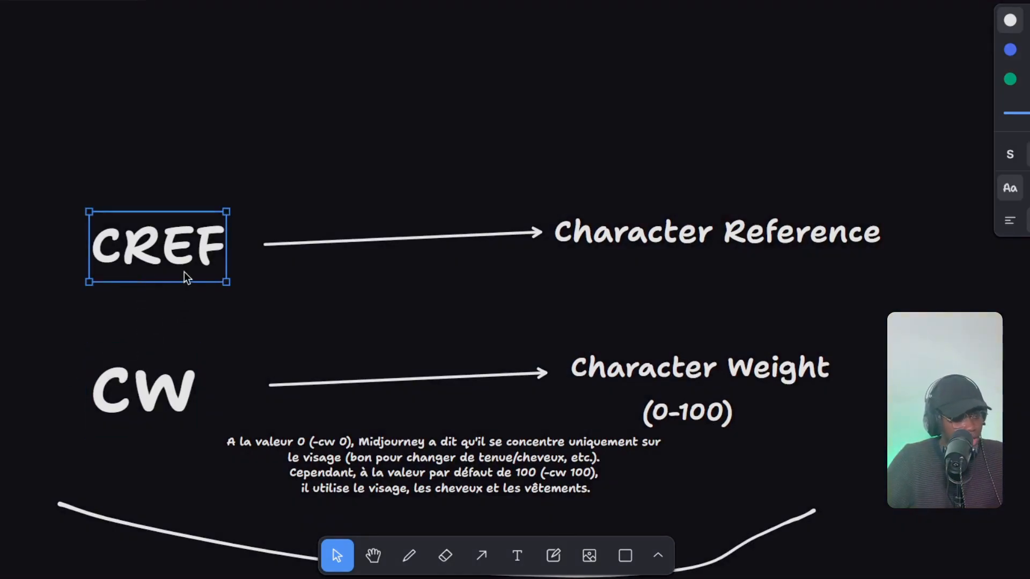